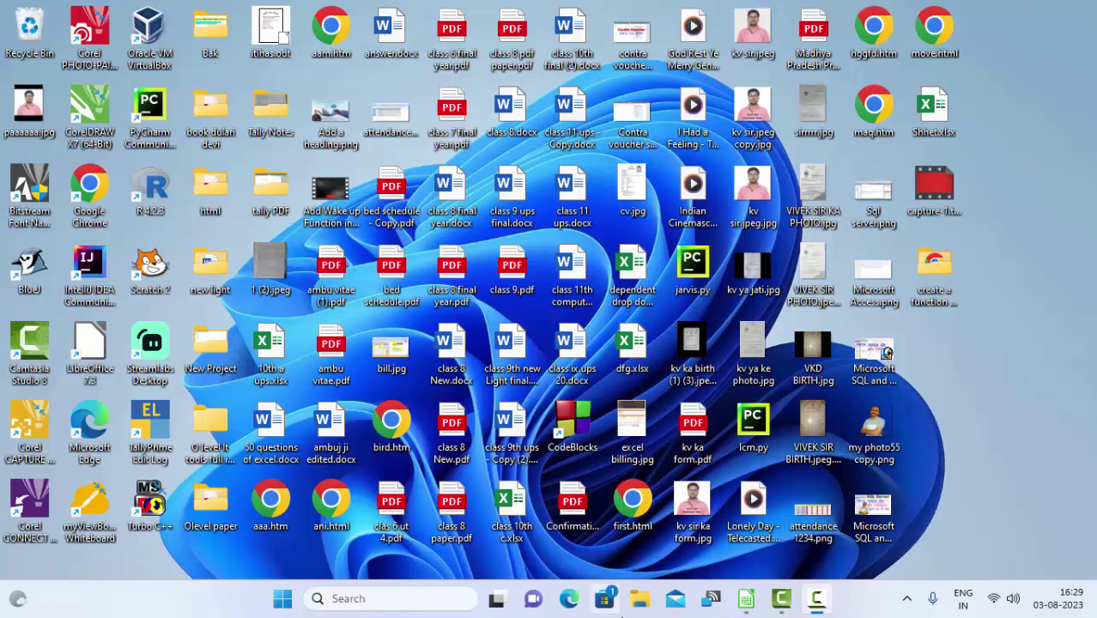
Bring the empty Untitled 1 LibreOffice Calc spreadsheet to the front from the taskbar
left_click(745, 601)
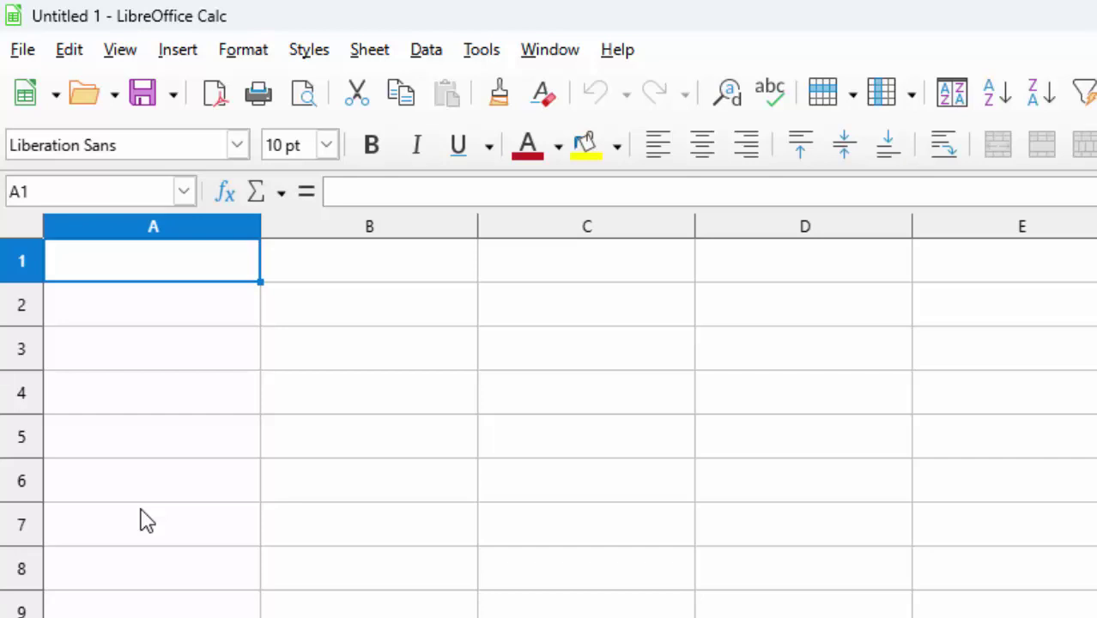
Enter the label Refrigarator in A1 and its price 22000 in B1
type("R")
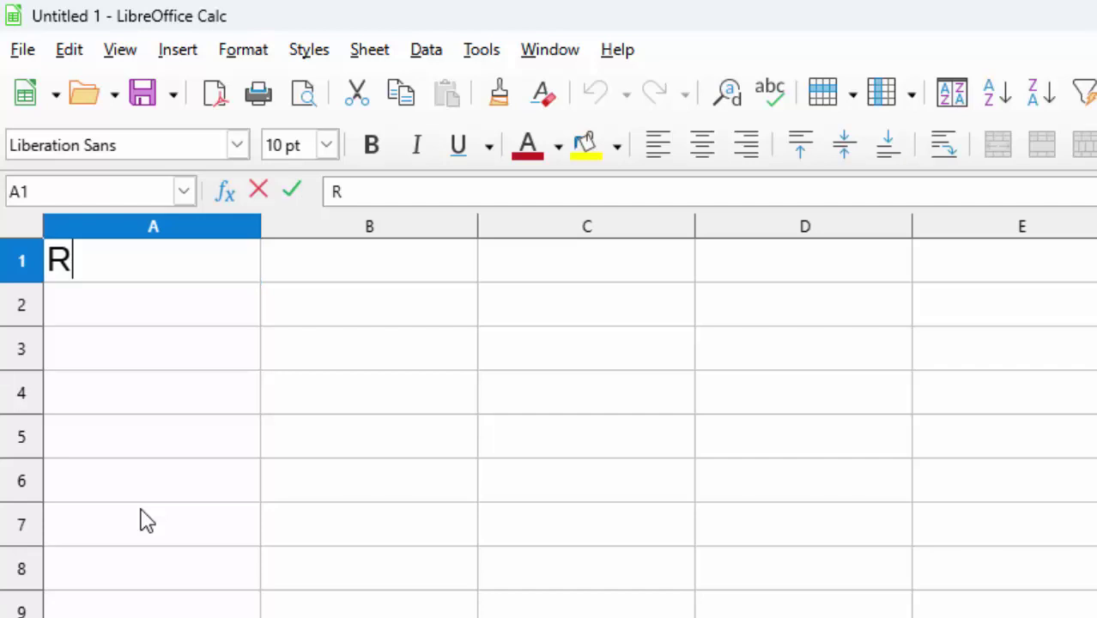
type("efrigarator")
key("Tab")
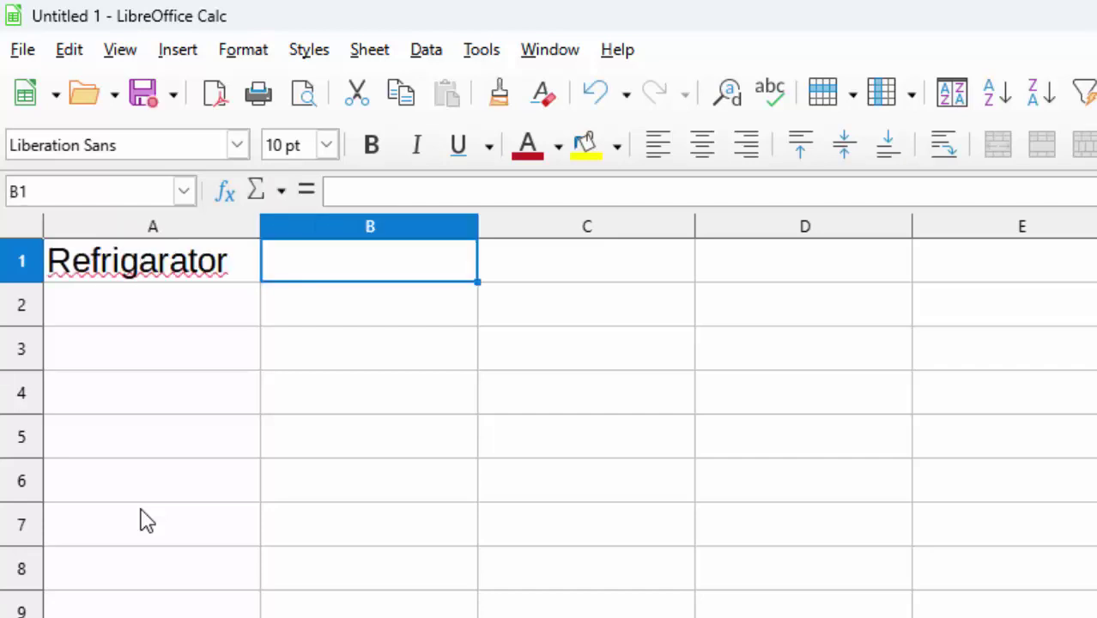
type("220")
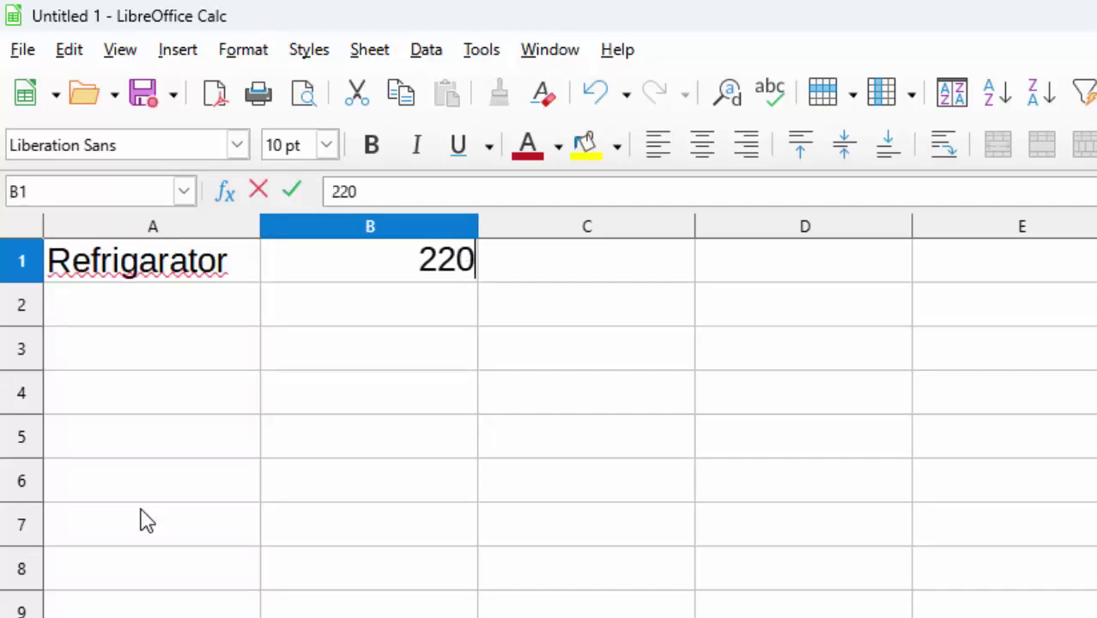
type("00")
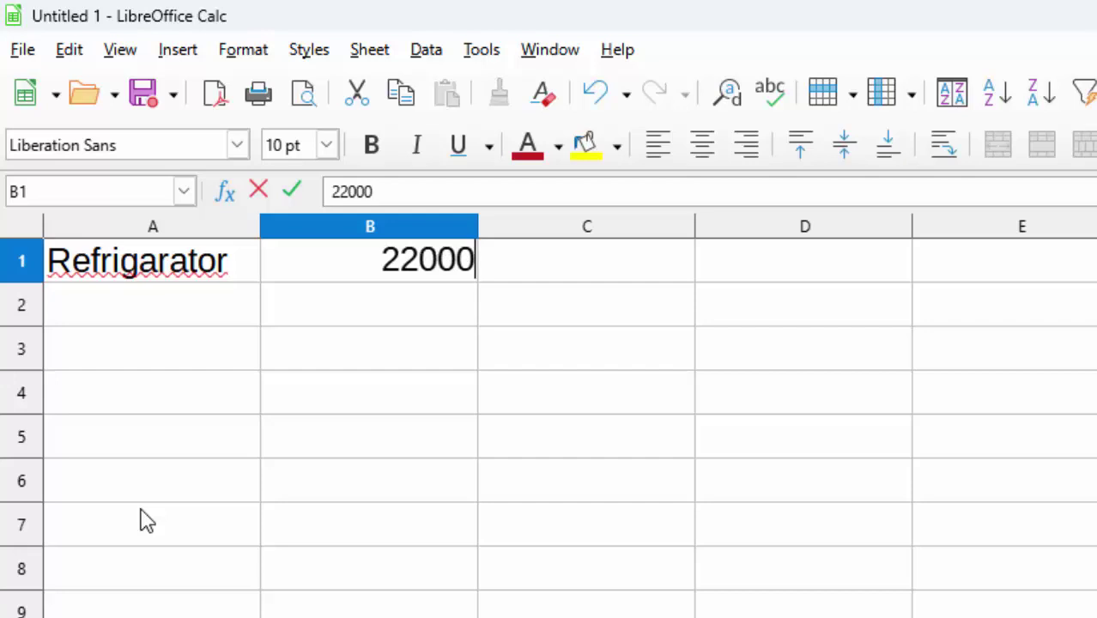
key("Down")
key("Left")
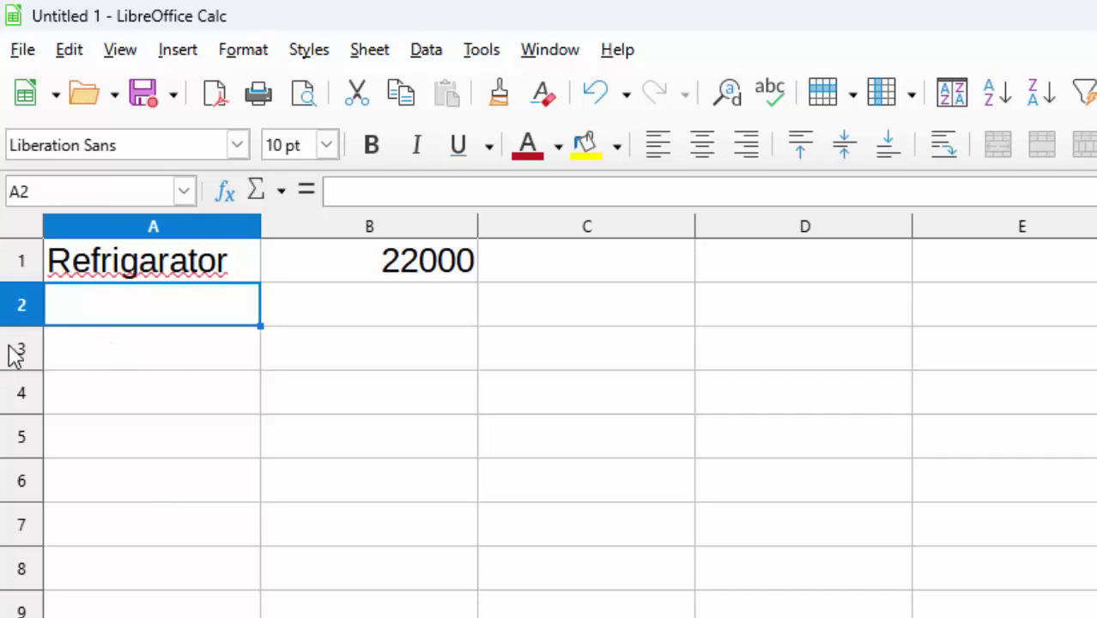
Fill the price cell B1 with a yellow background
left_click(399, 275)
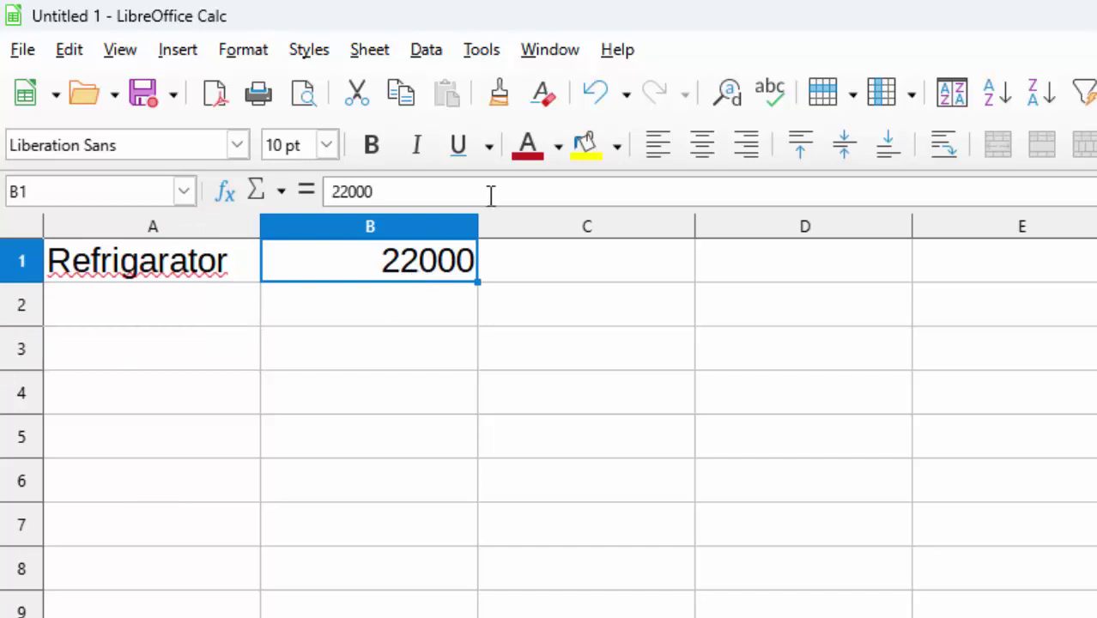
left_click(603, 144)
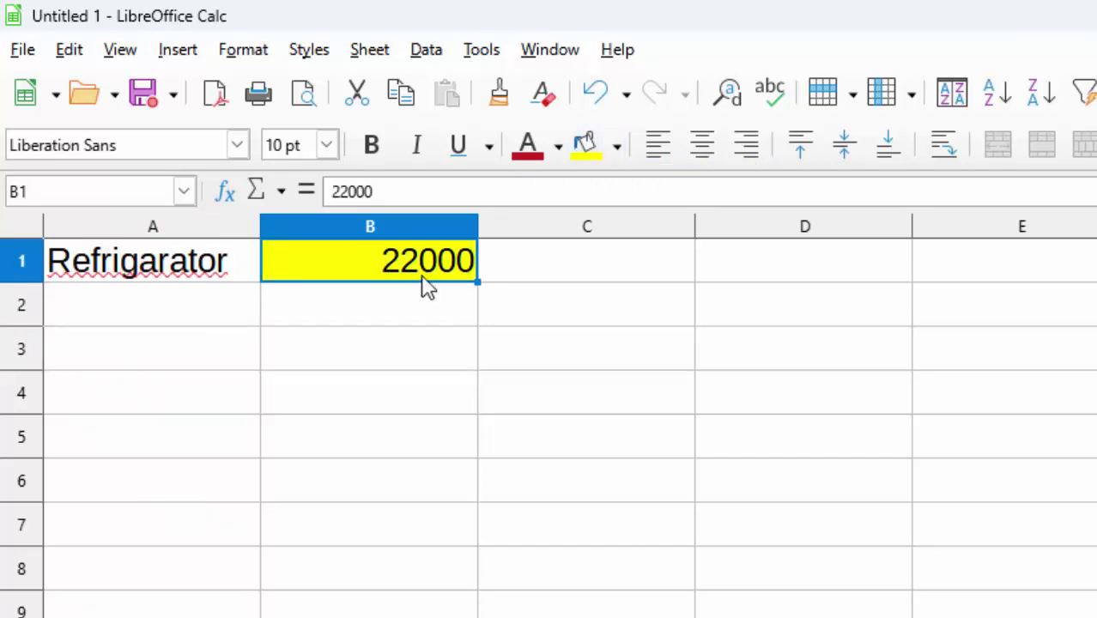
left_click(93, 319)
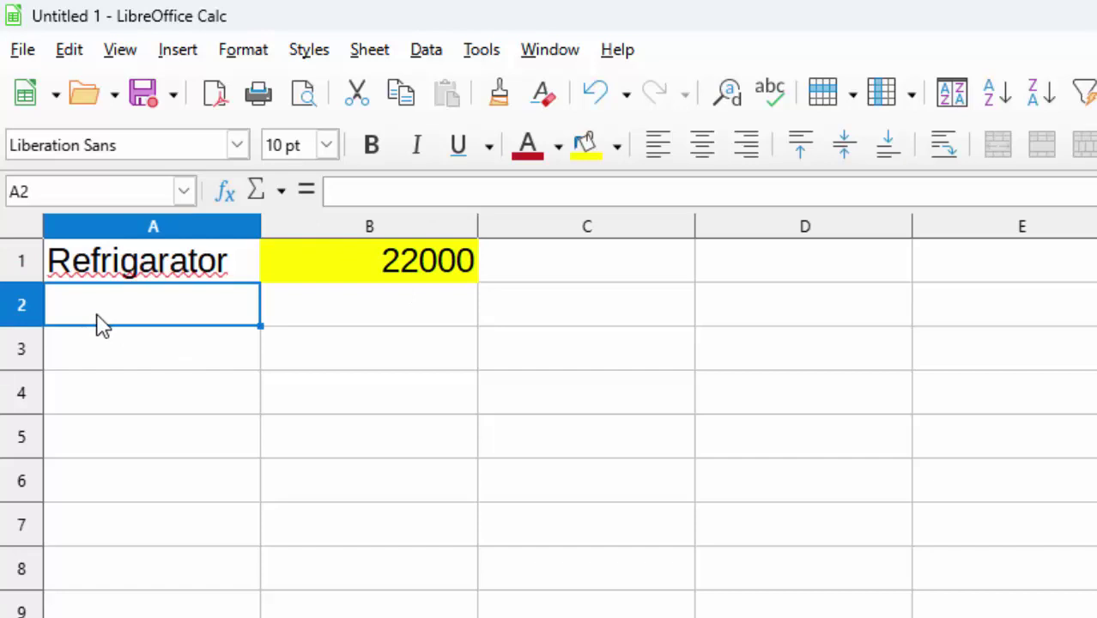
Enter Down Payment with 10000 in row 2 and widen column A to fit the label
type("Do")
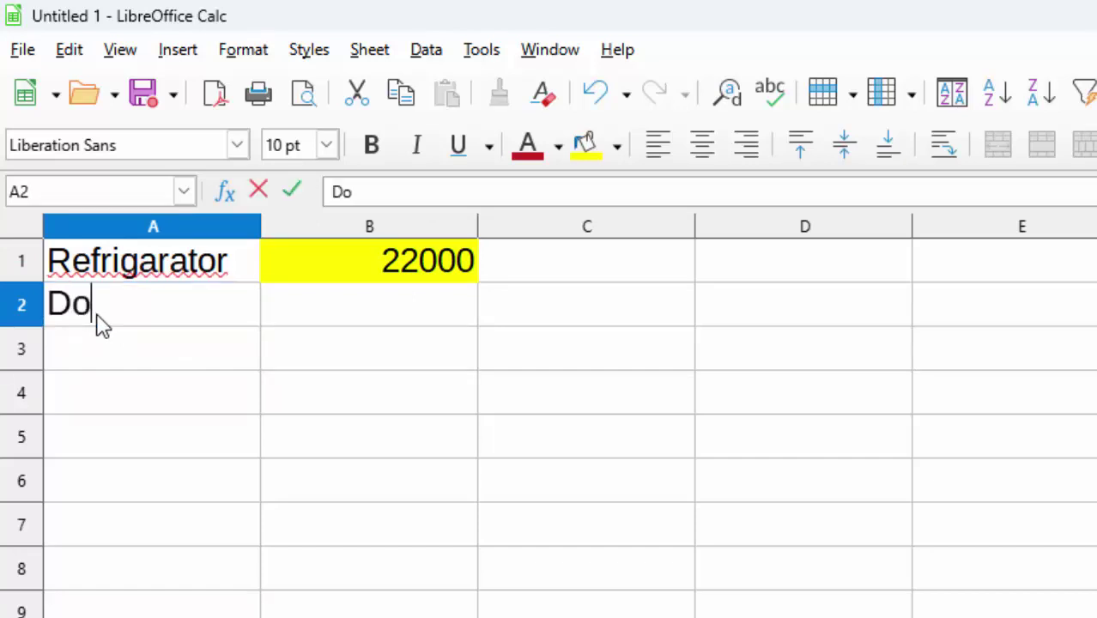
type("wn P")
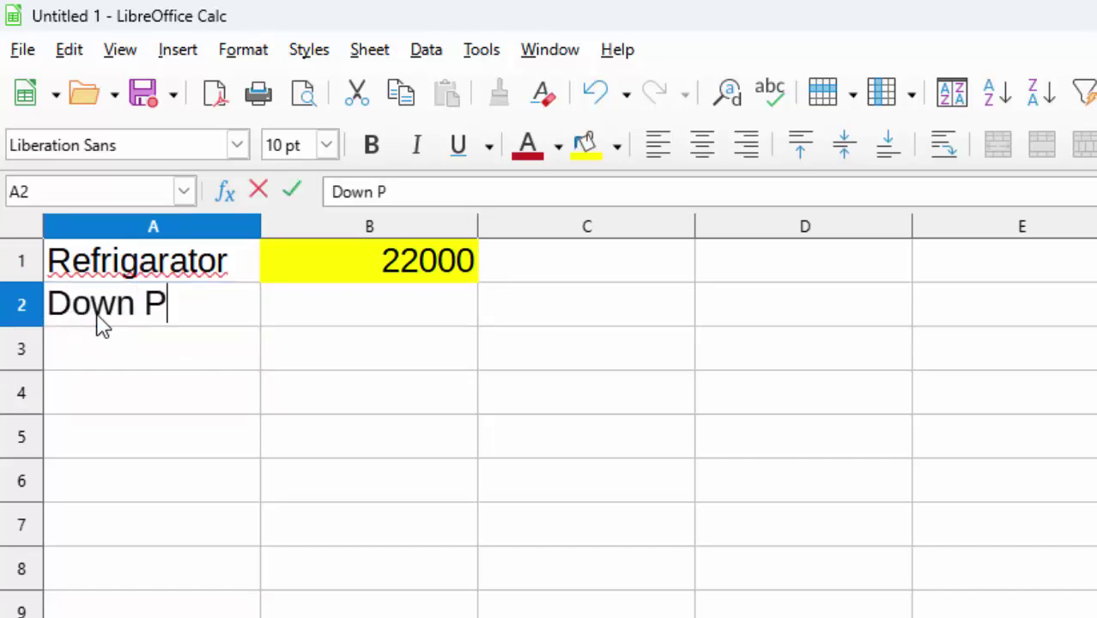
type("ayme")
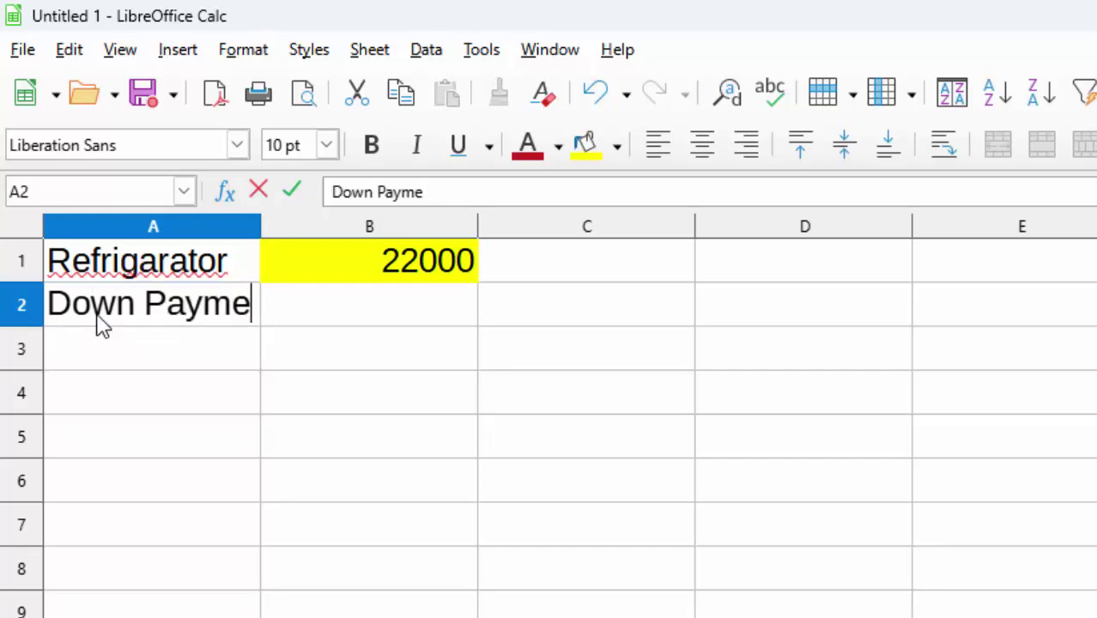
type("nt")
key("Tab")
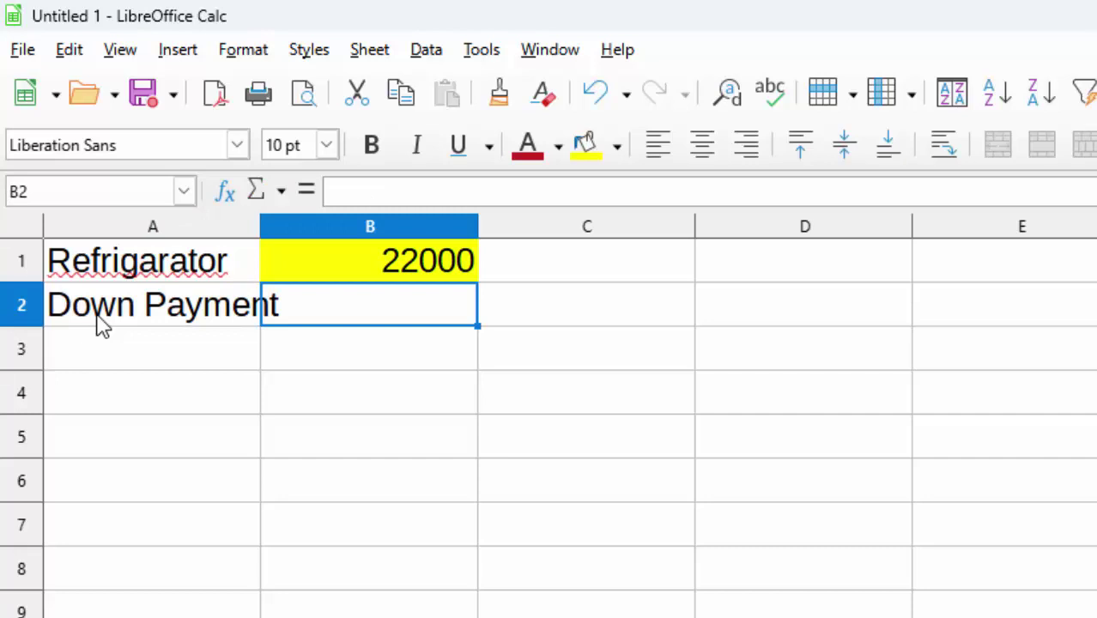
type("100")
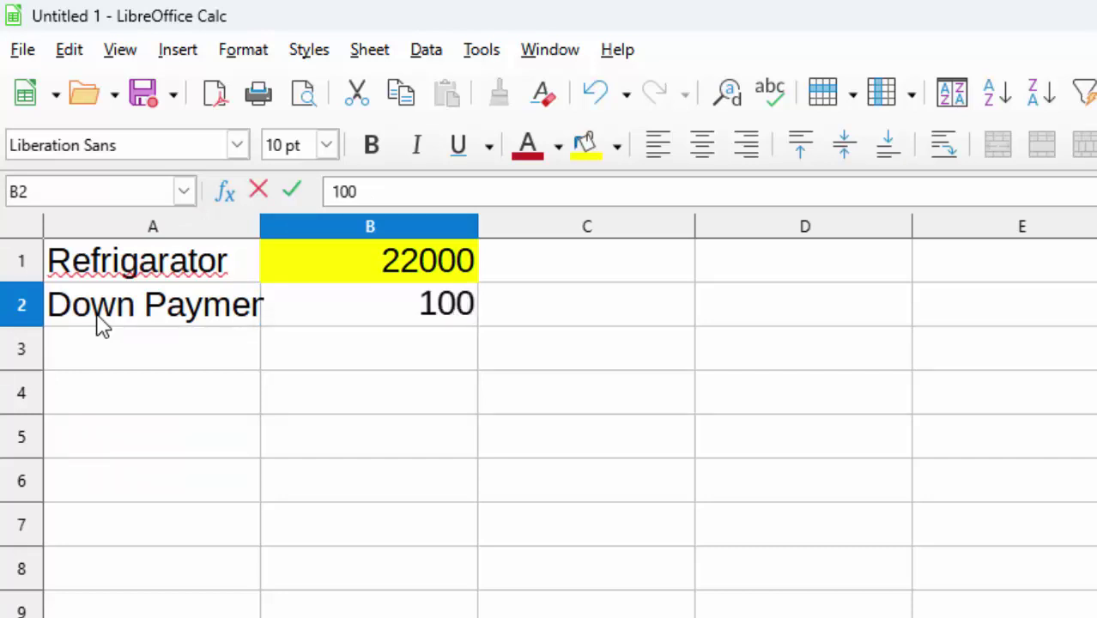
type("00")
key("Return")
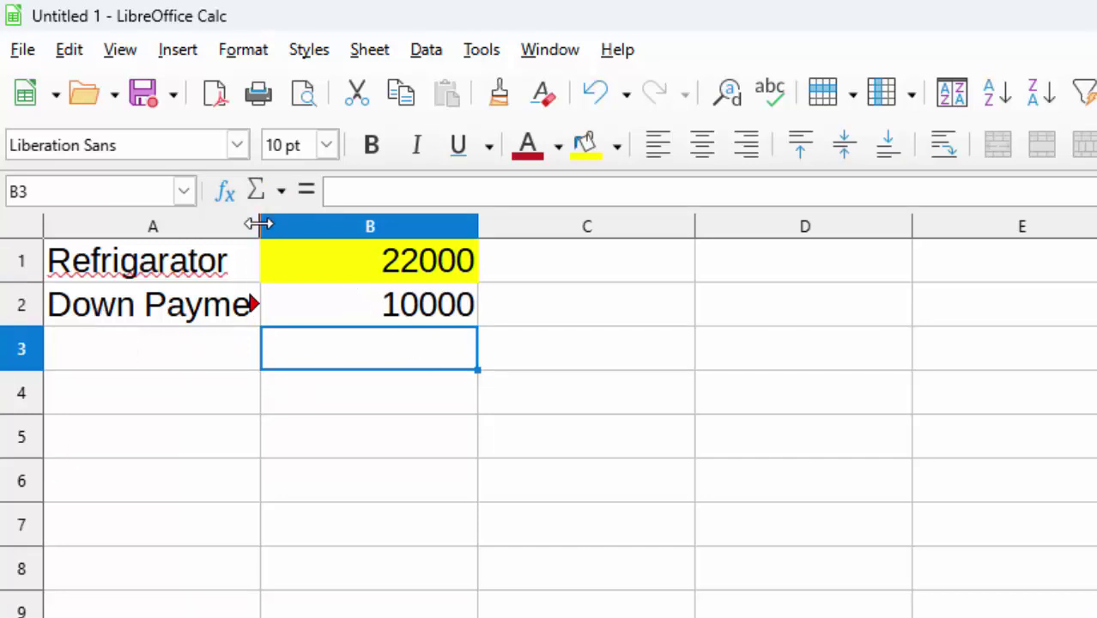
left_click_drag(261, 225, 355, 290)
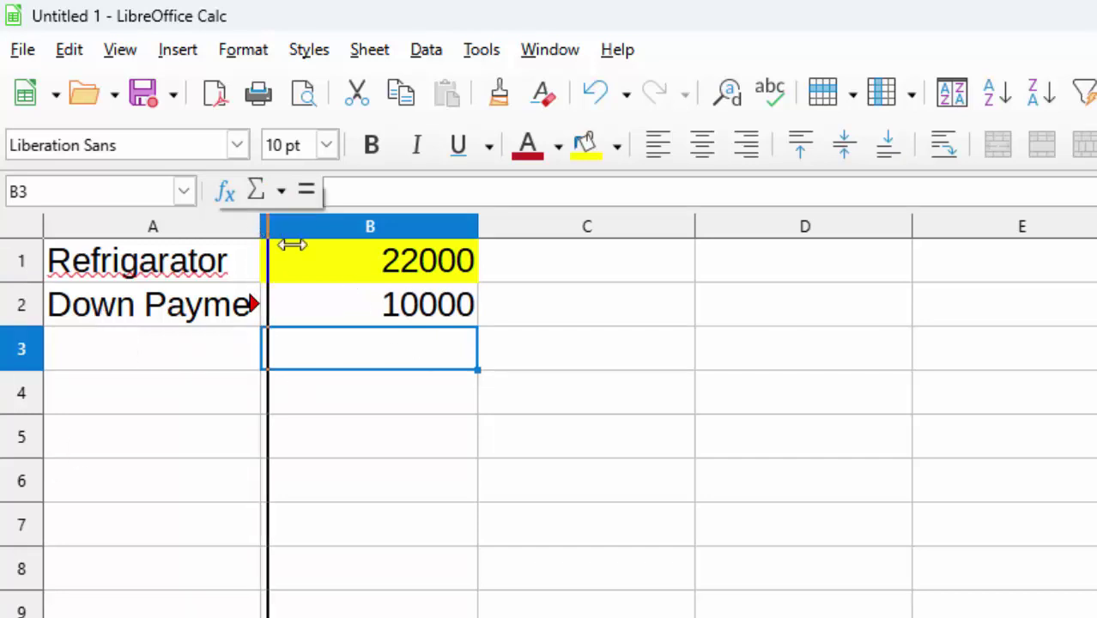
left_click(261, 364)
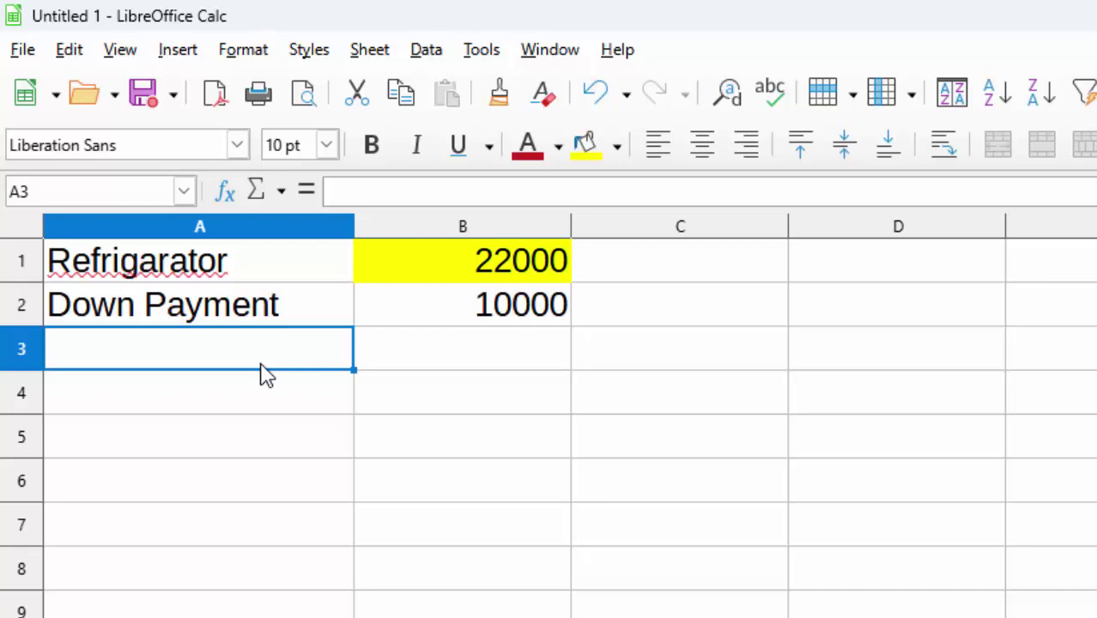
Enter the label nper in A3 with the value 1 in B3
type("nper")
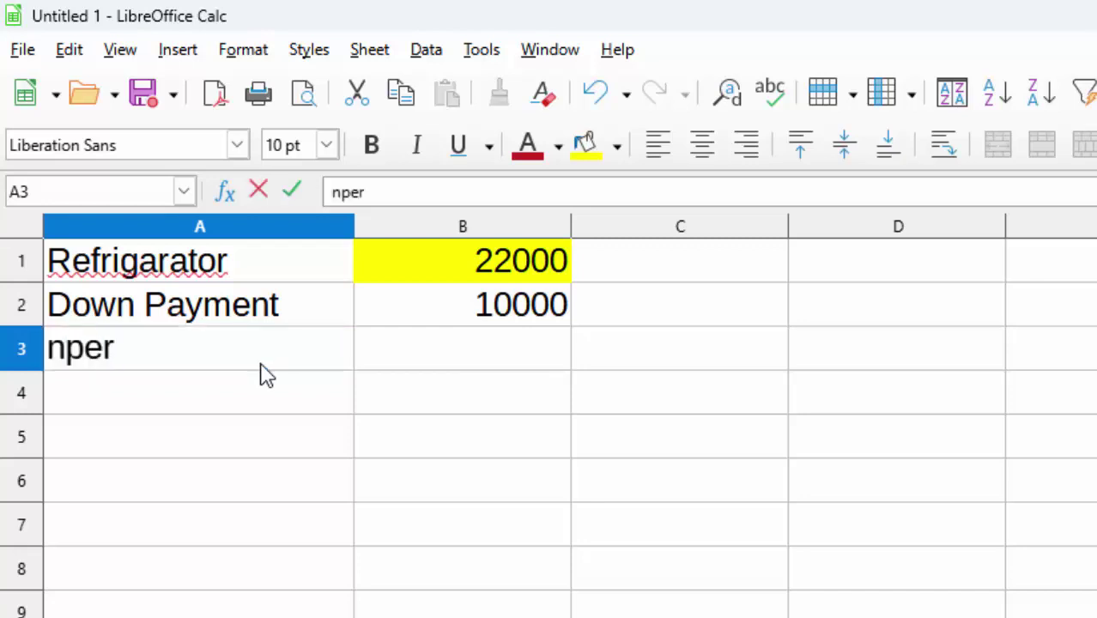
key("Tab")
type("1")
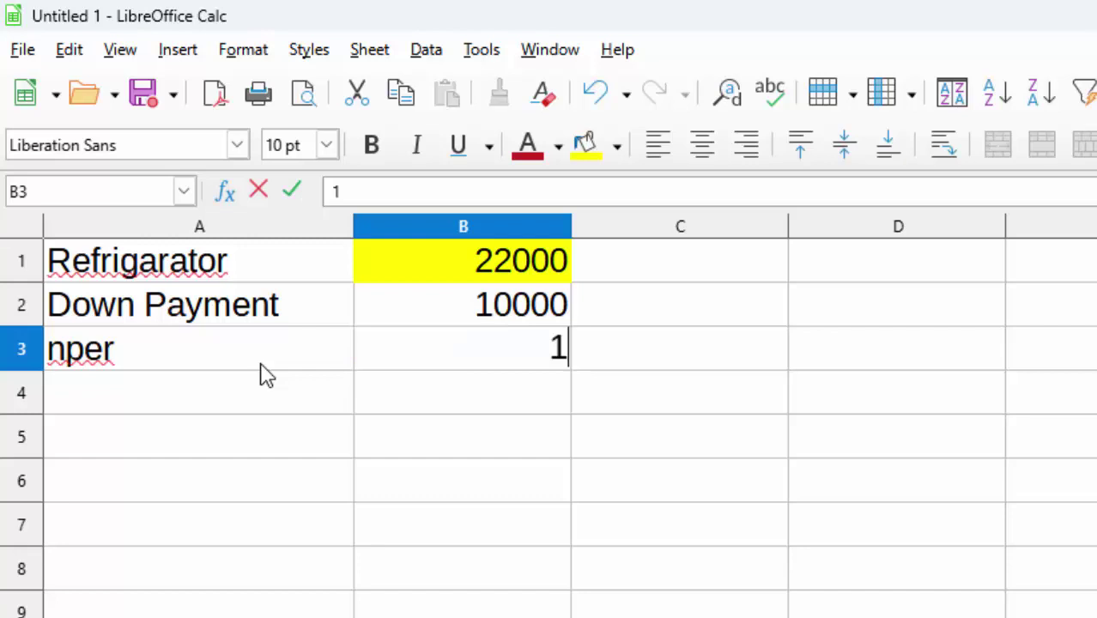
left_click(141, 403)
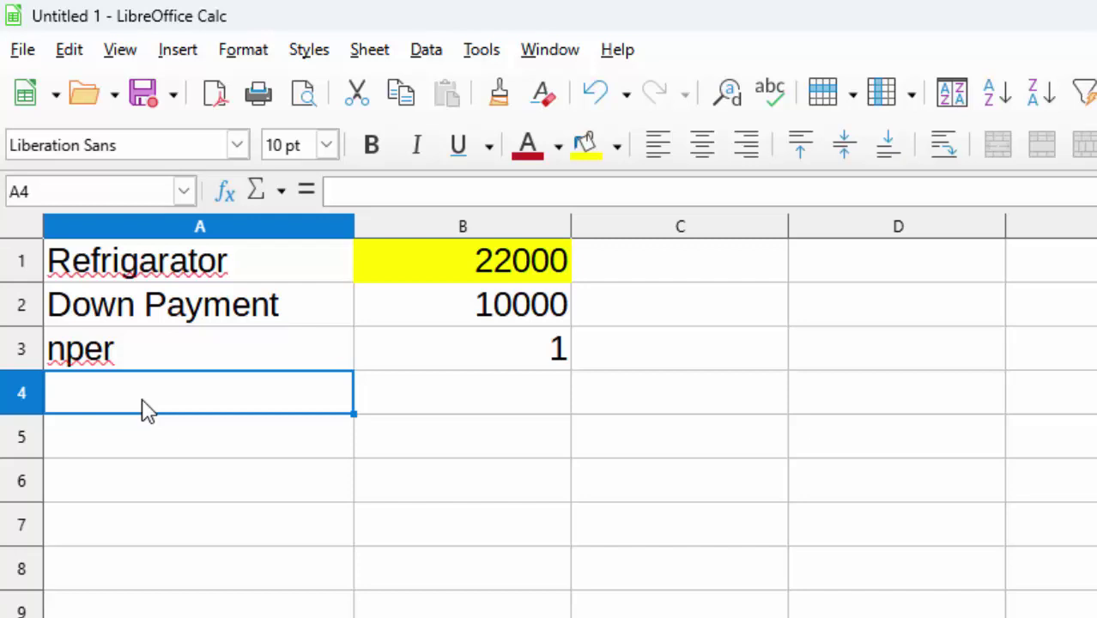
Enter the label Rate in A4 with 8.5% in B4
type("Rate")
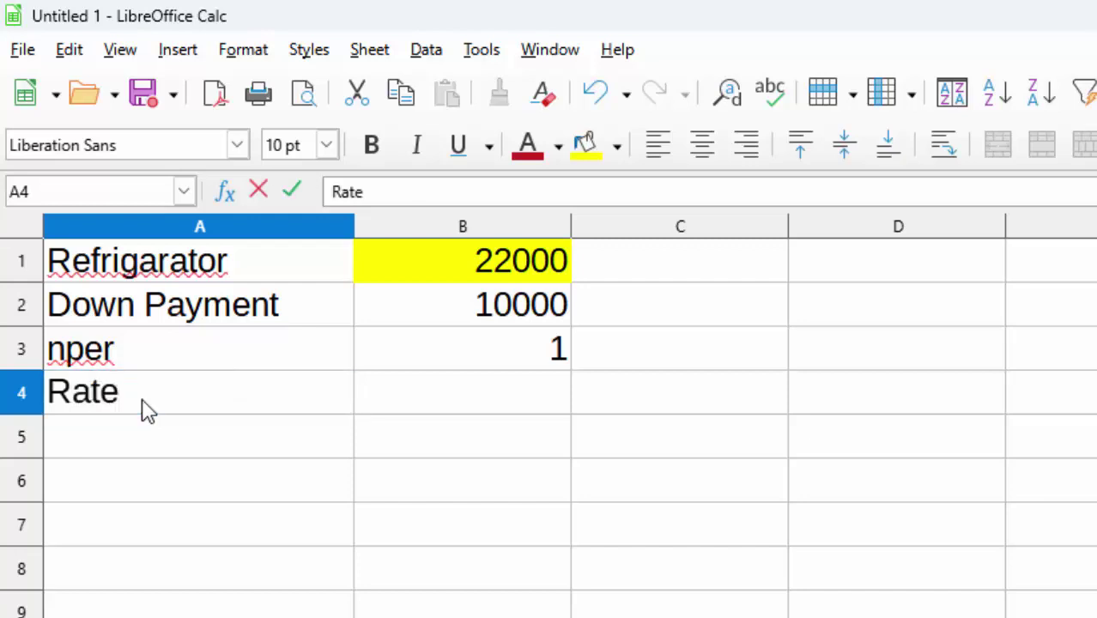
key("Tab")
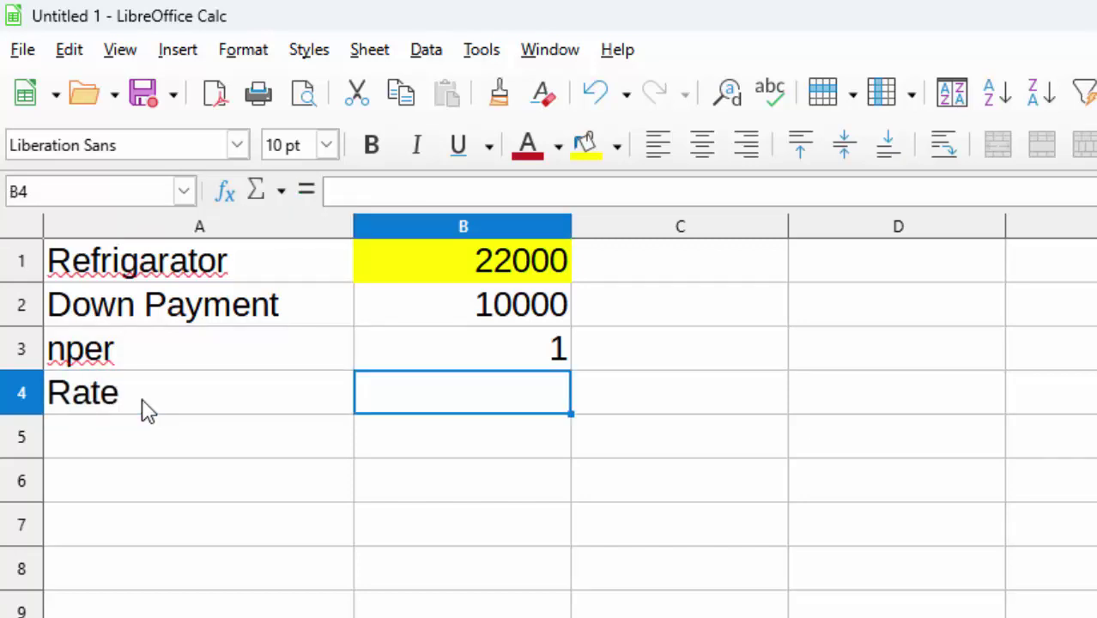
type("8.")
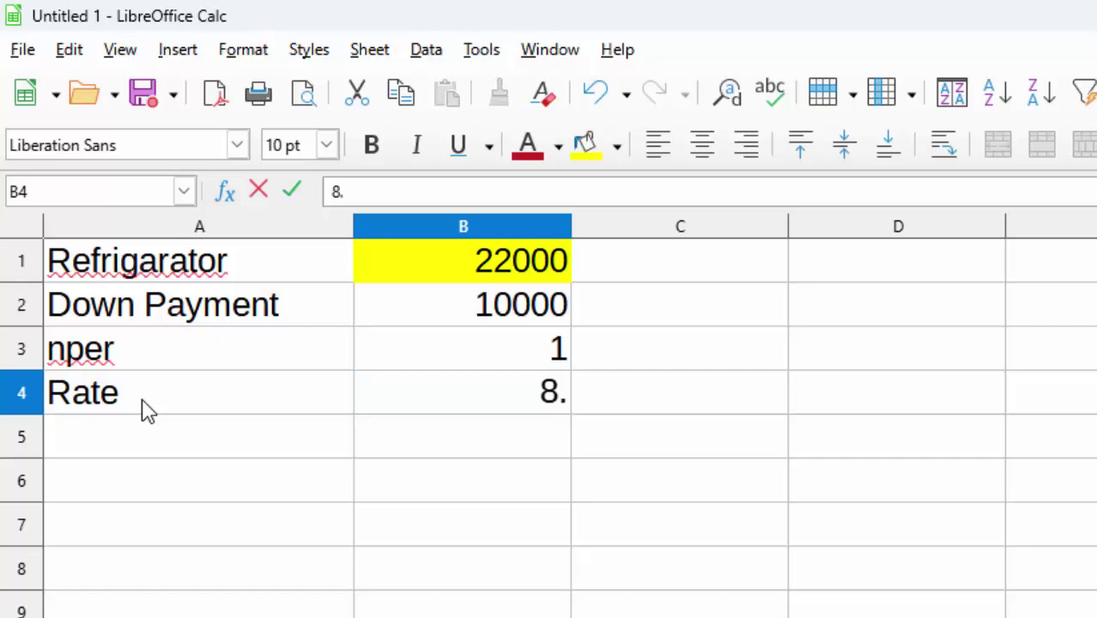
type("5%")
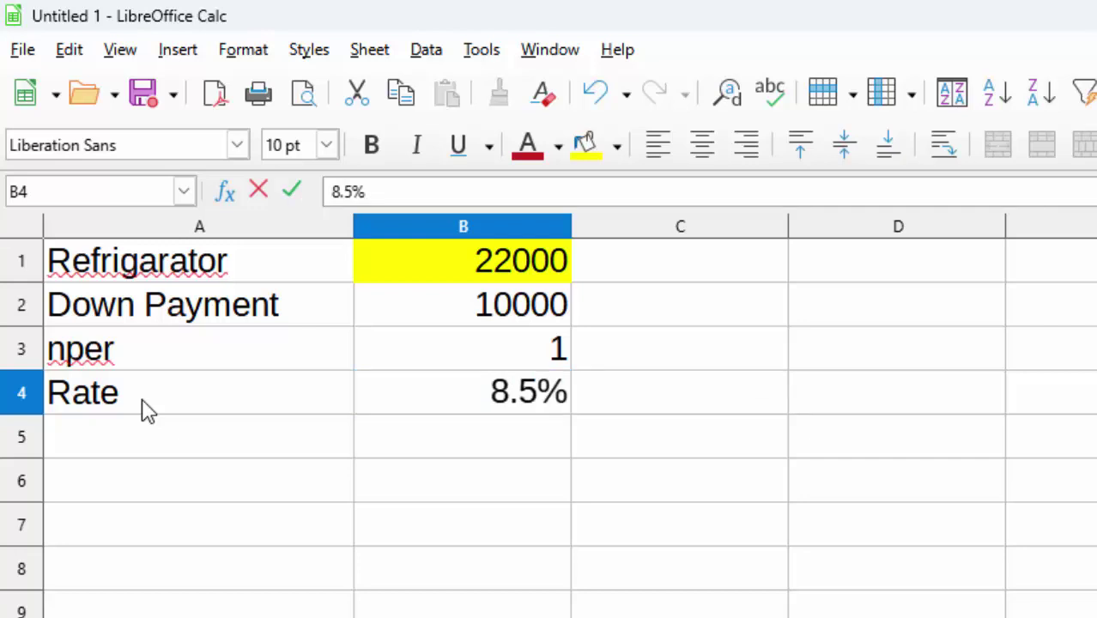
key("Return")
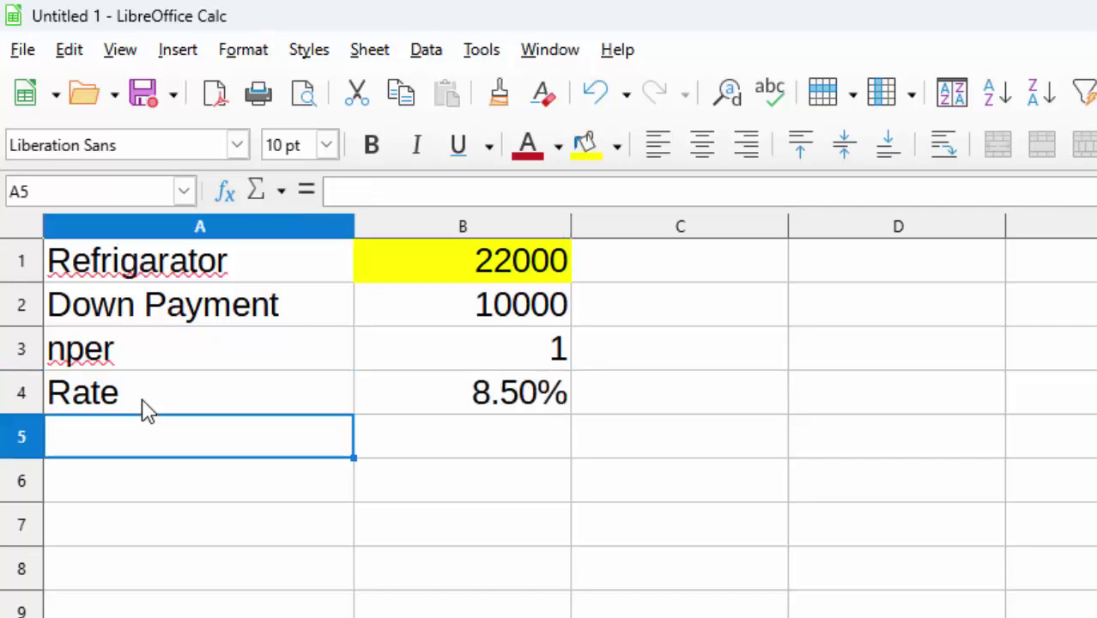
left_click(412, 445)
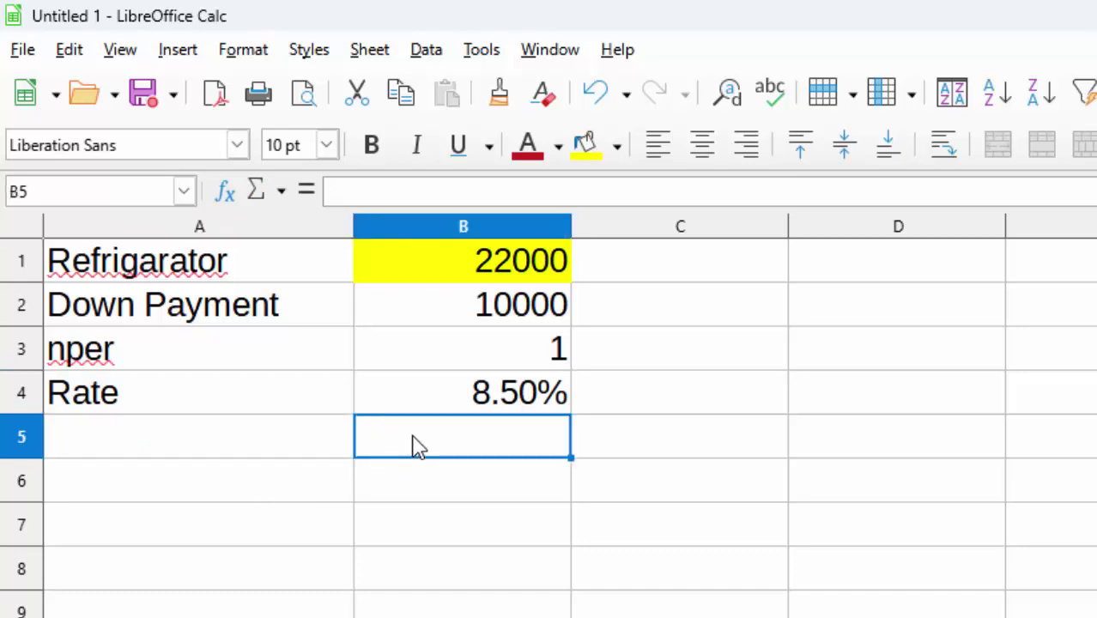
left_click(262, 455)
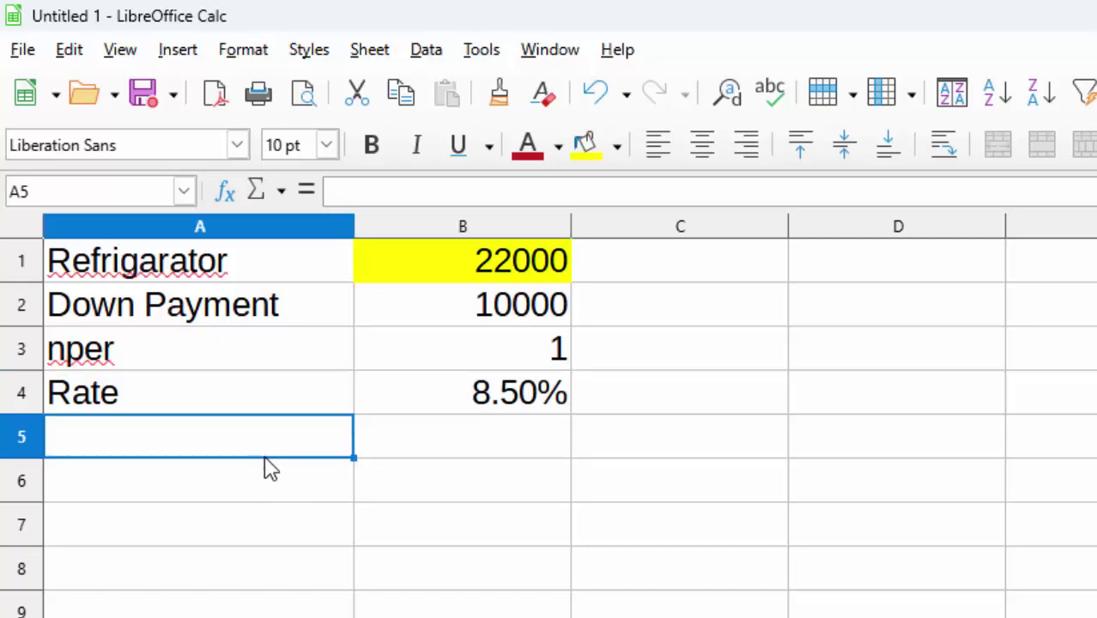
Label A5 as EMI and begin the formula =pmt( in B5
type("E")
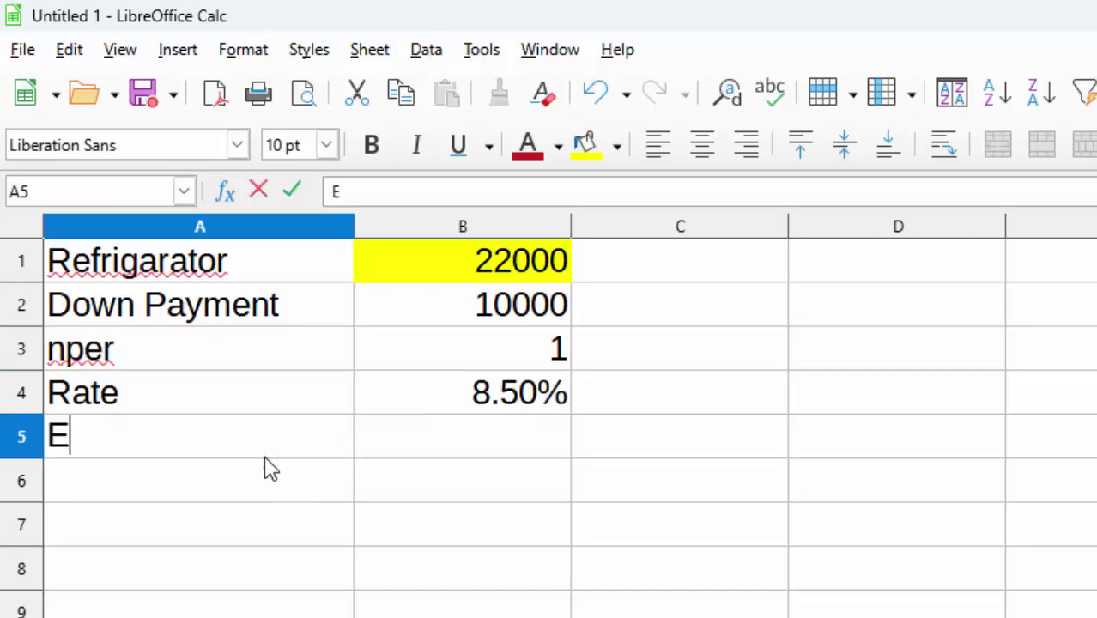
type("MI")
key("Tab")
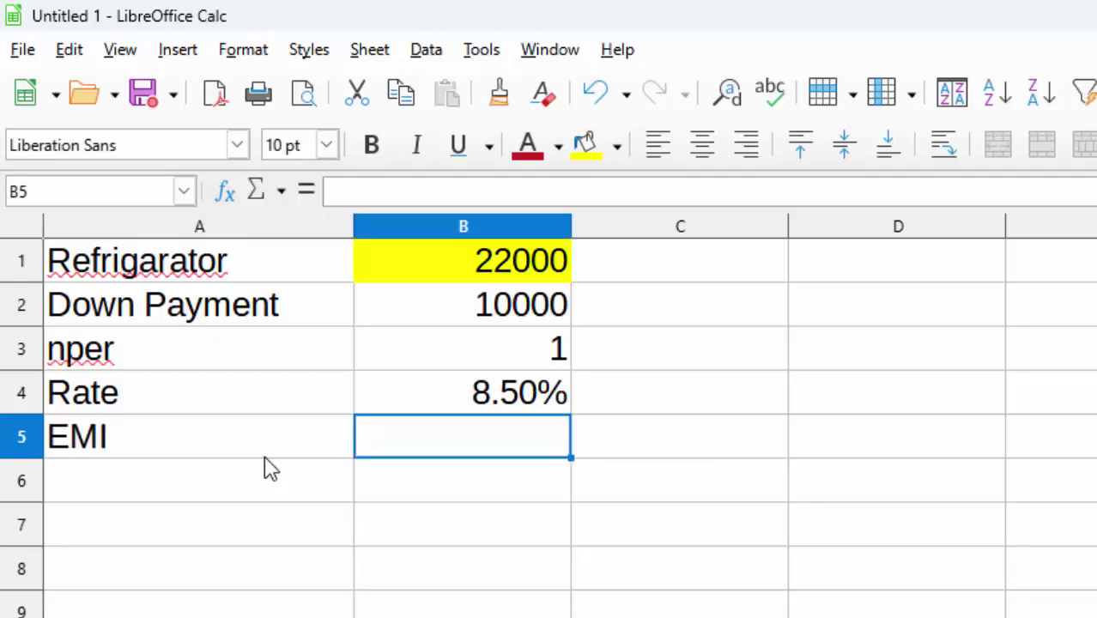
type("=p")
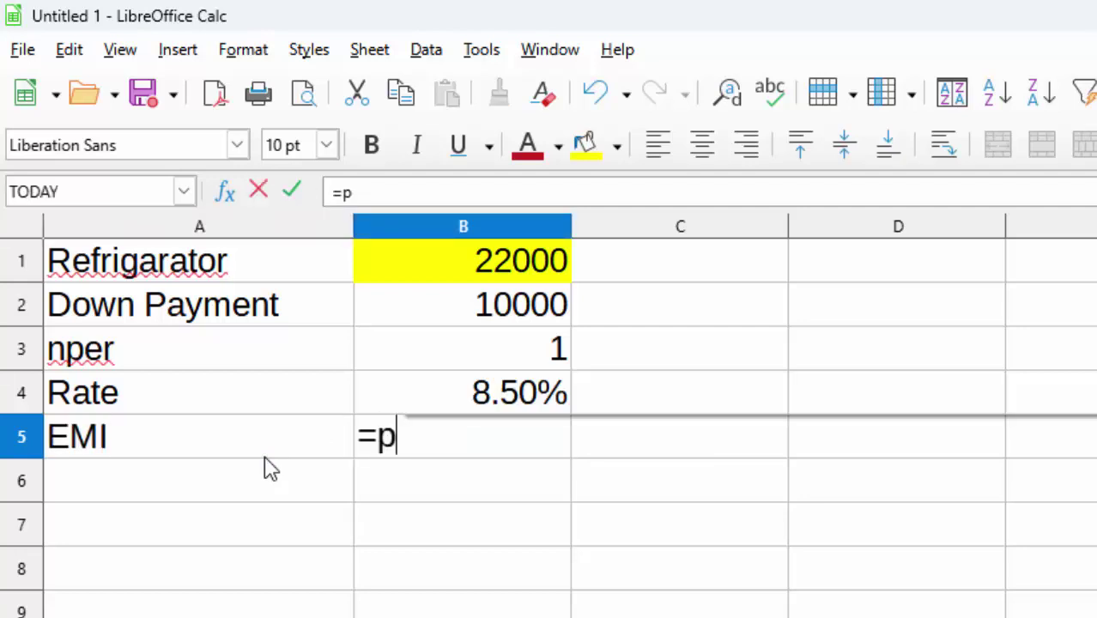
type("mt")
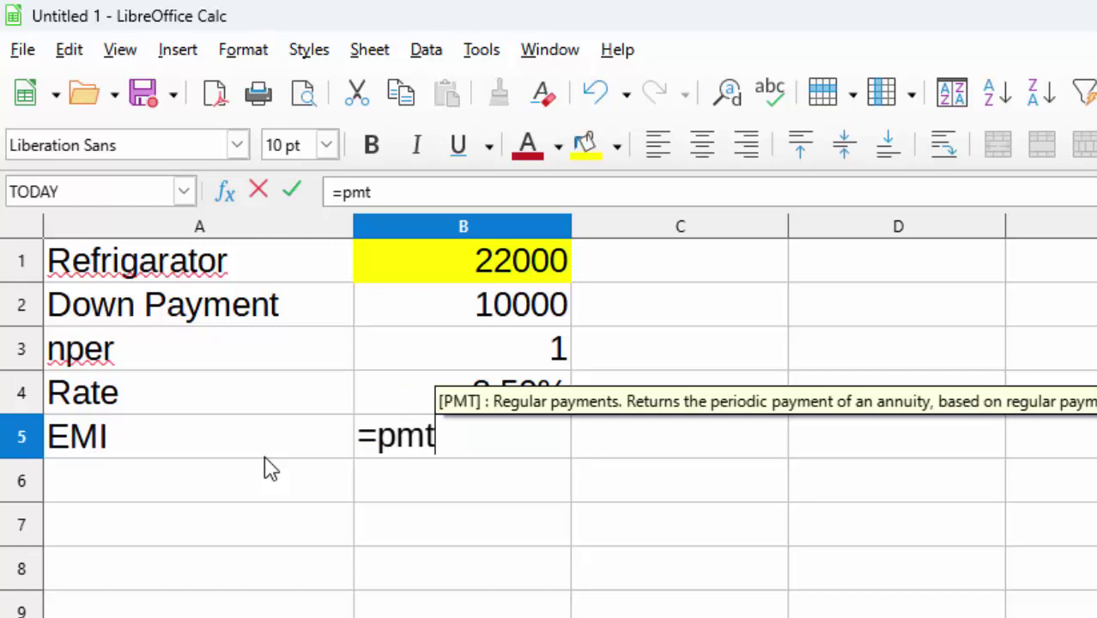
type("(")
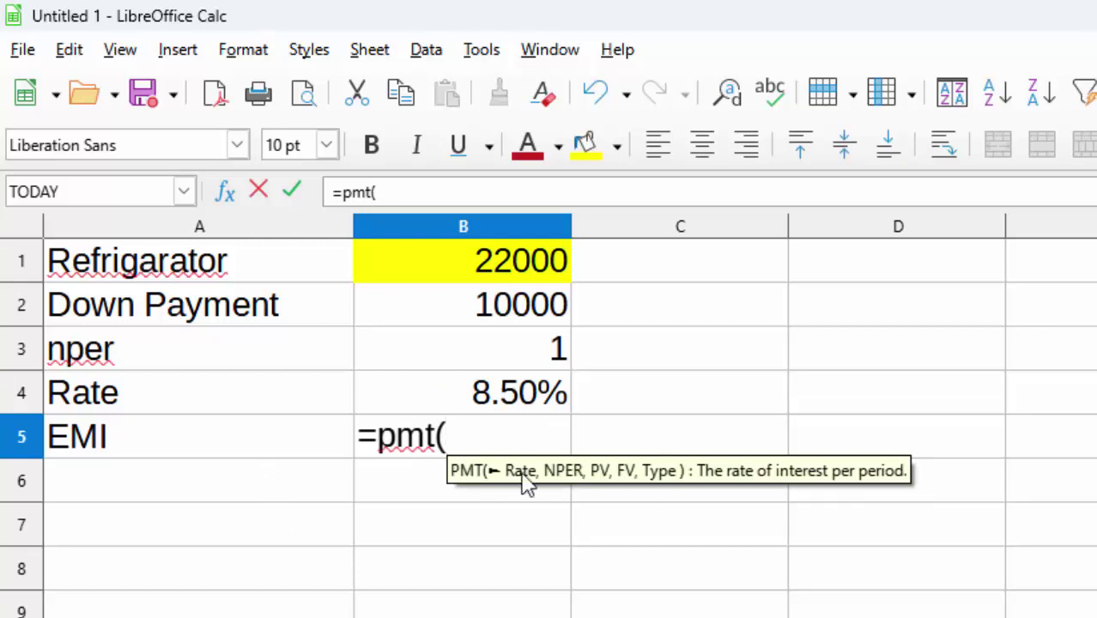
Supply PMT arguments B4/12, B3*12 and B1-B2, giving =pmt(B4/12,B3*12,B1-B2,
left_click(525, 410)
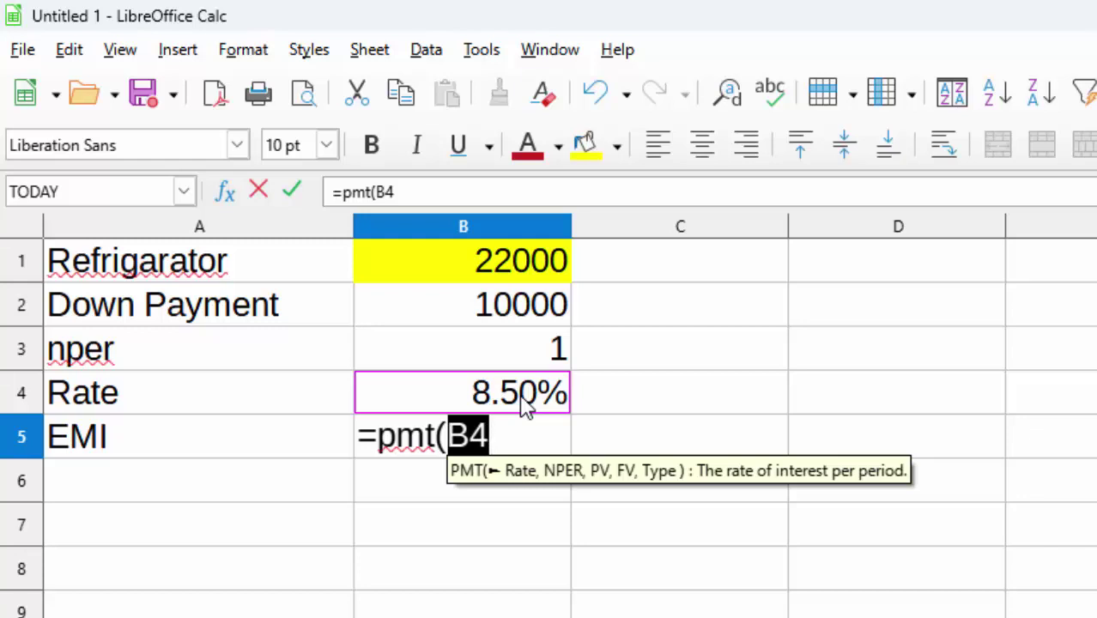
left_click(541, 435)
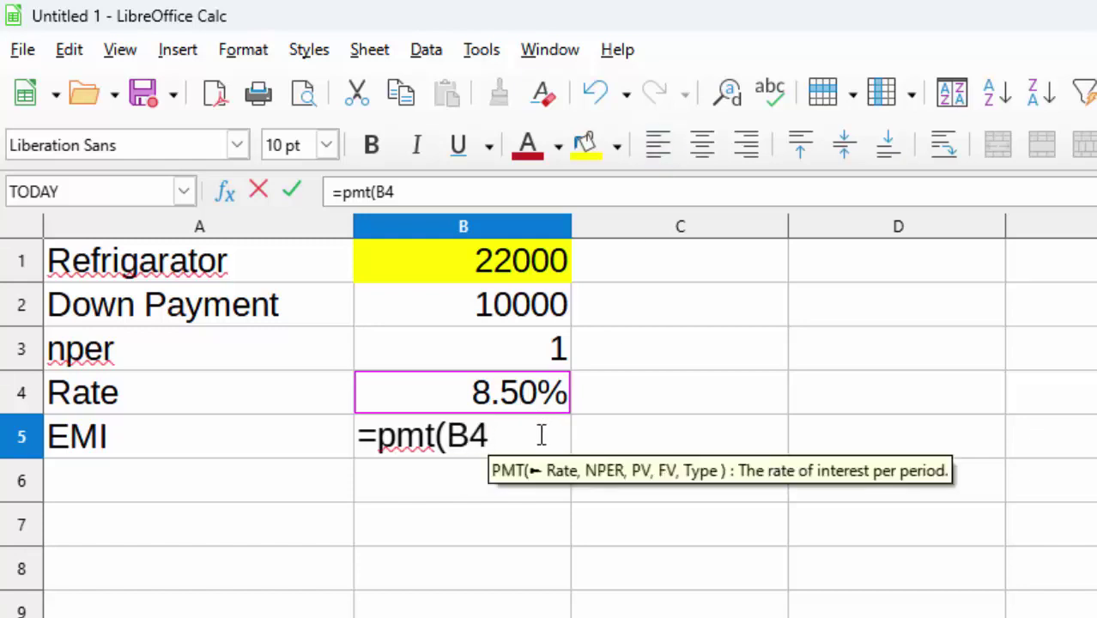
type("/")
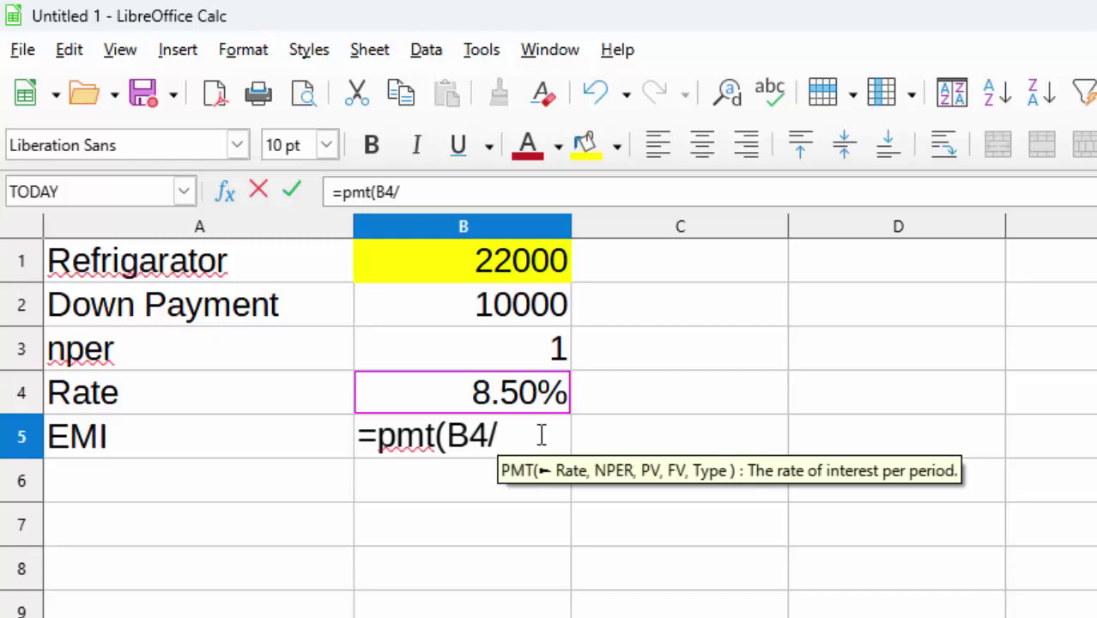
type("12")
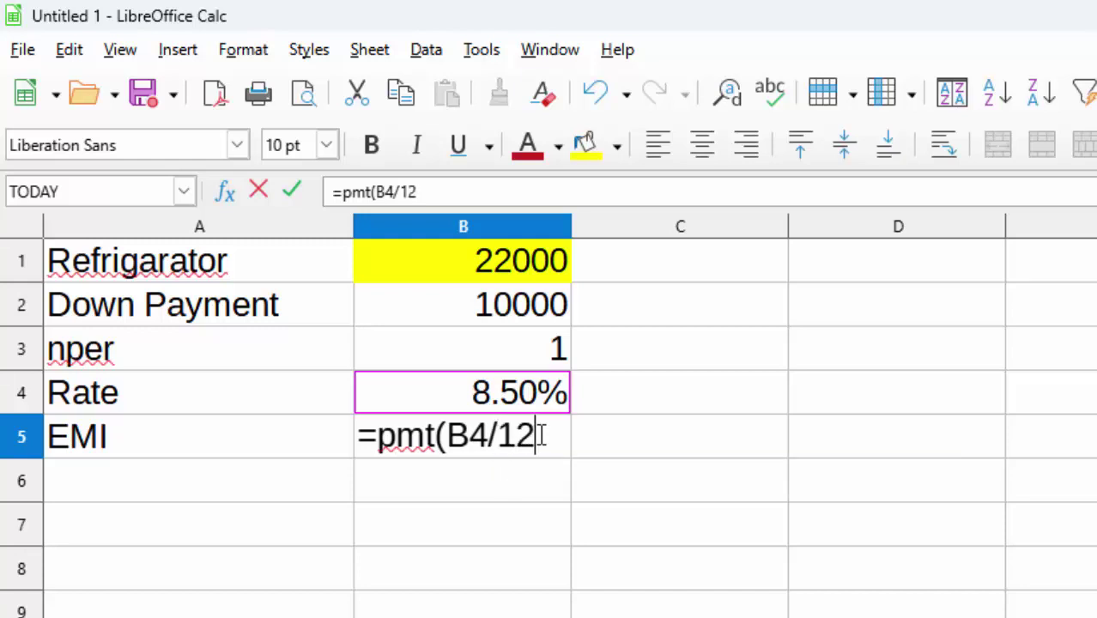
type(",")
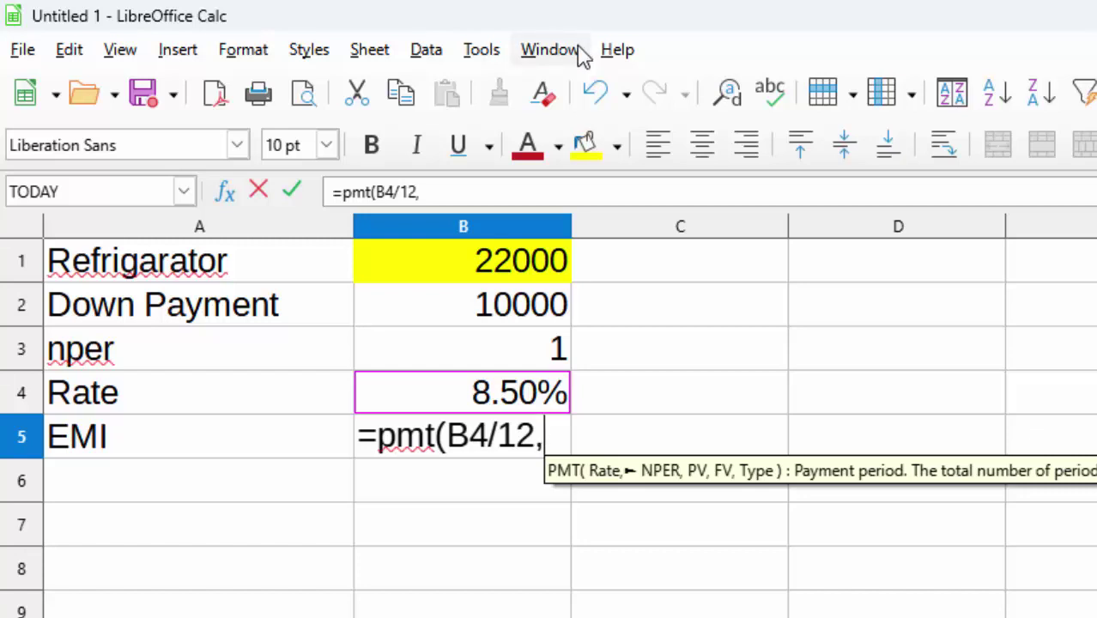
left_click(402, 360)
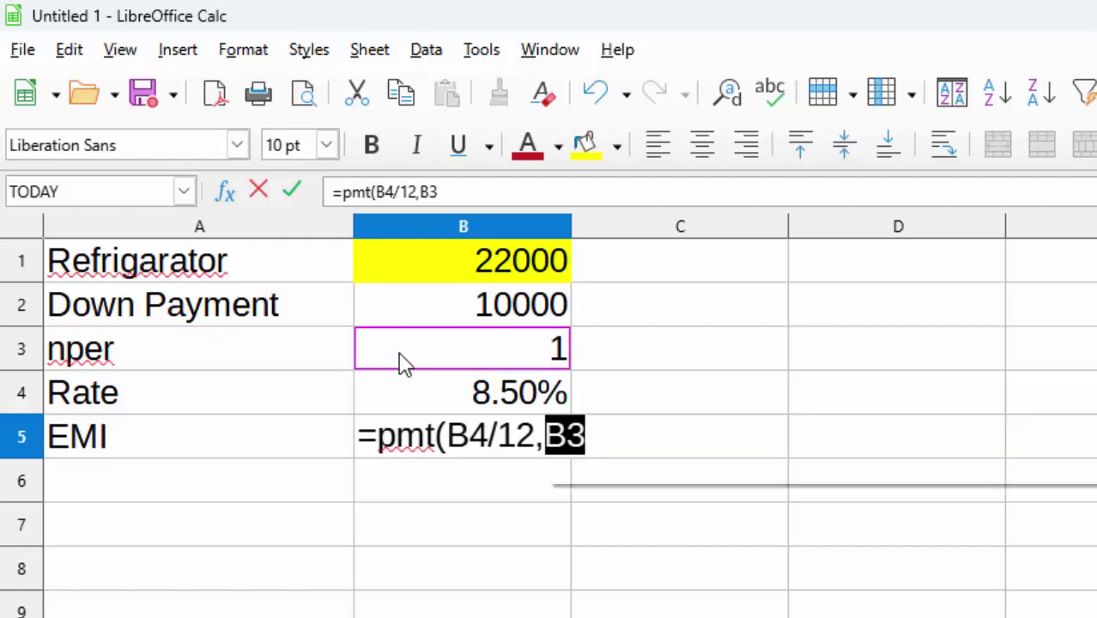
type("*12")
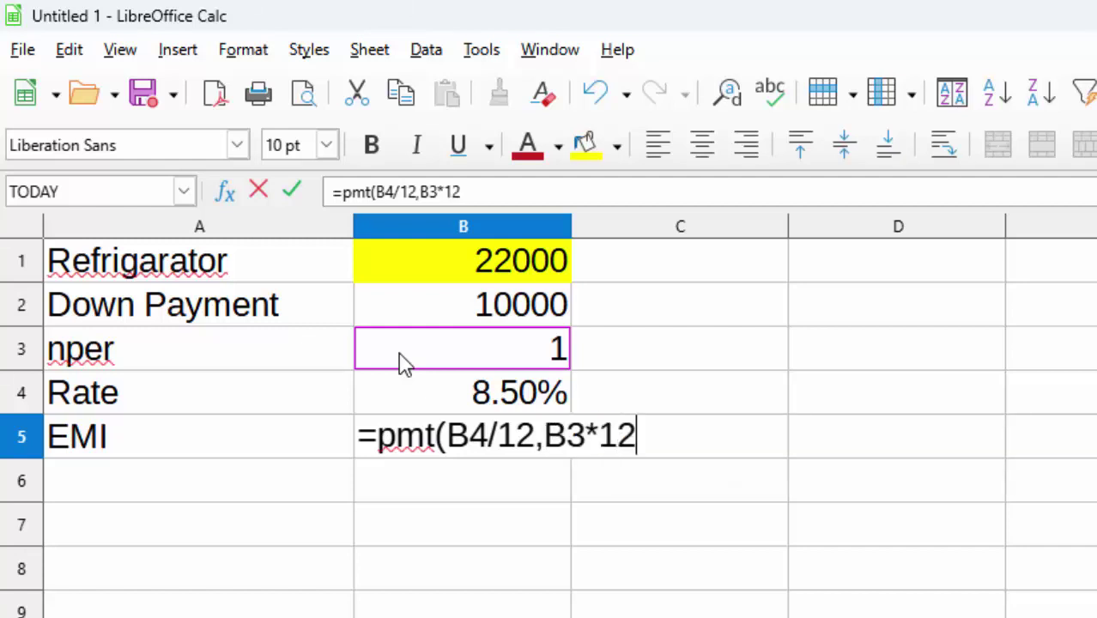
type(",")
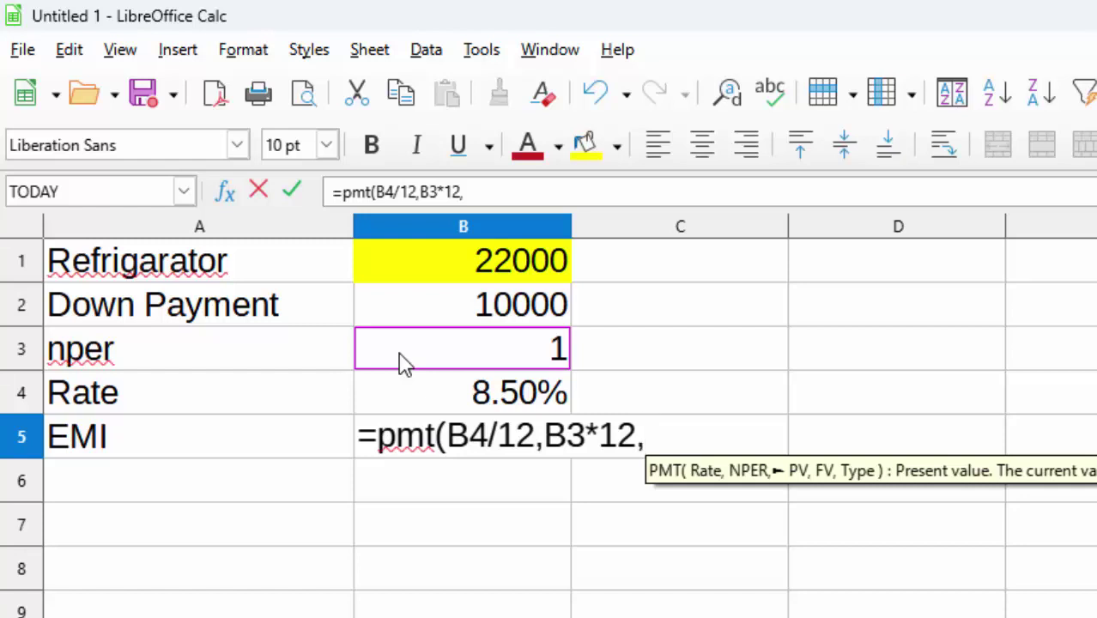
left_click(462, 261)
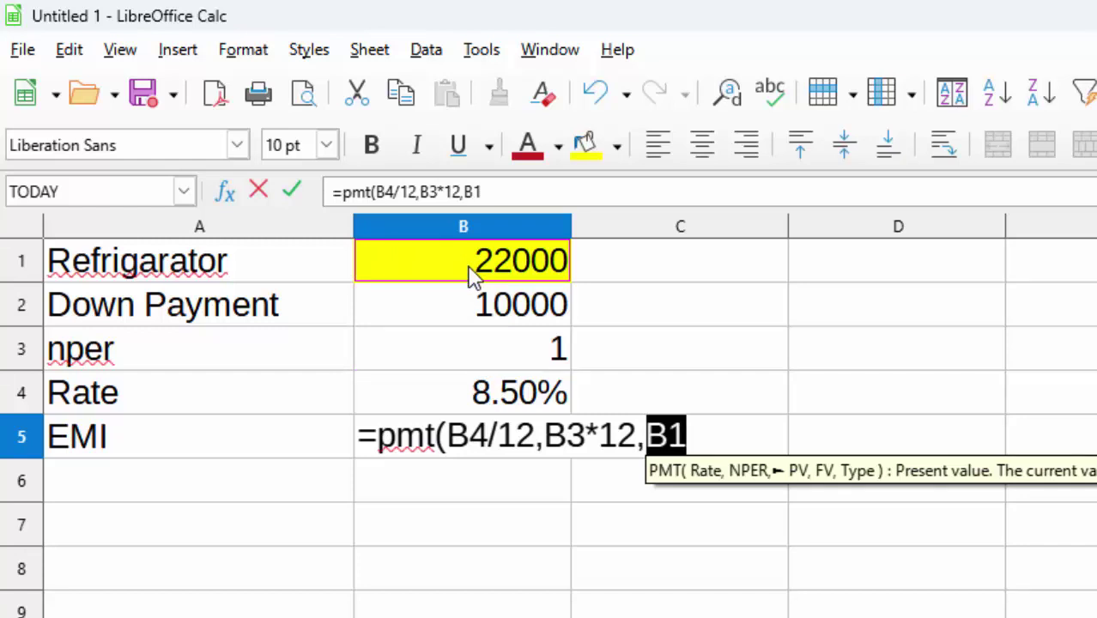
type("-")
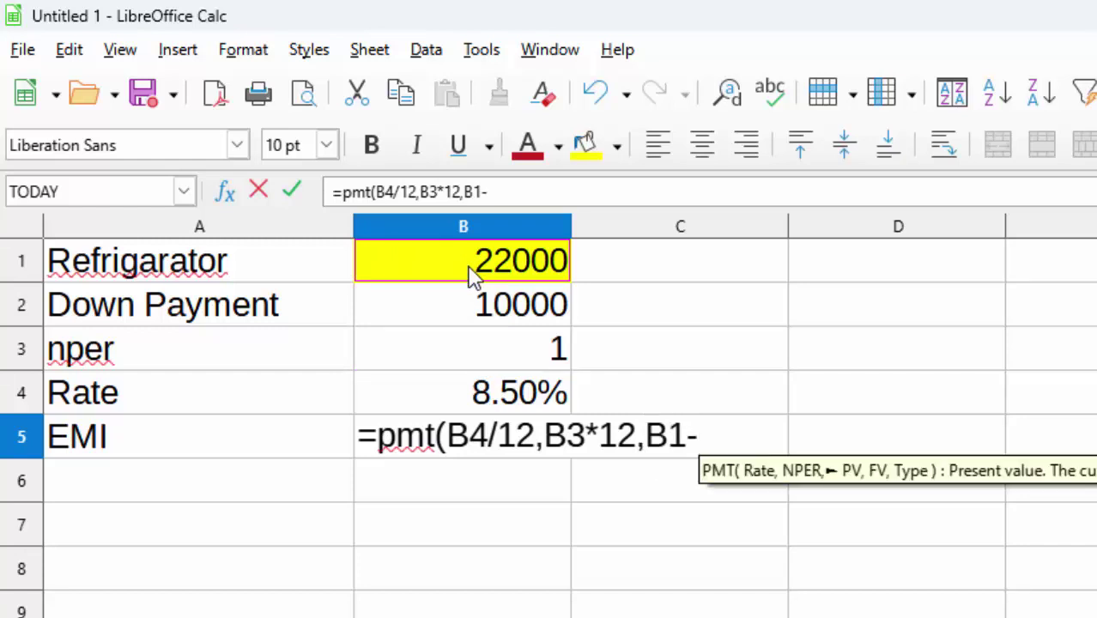
left_click(479, 314)
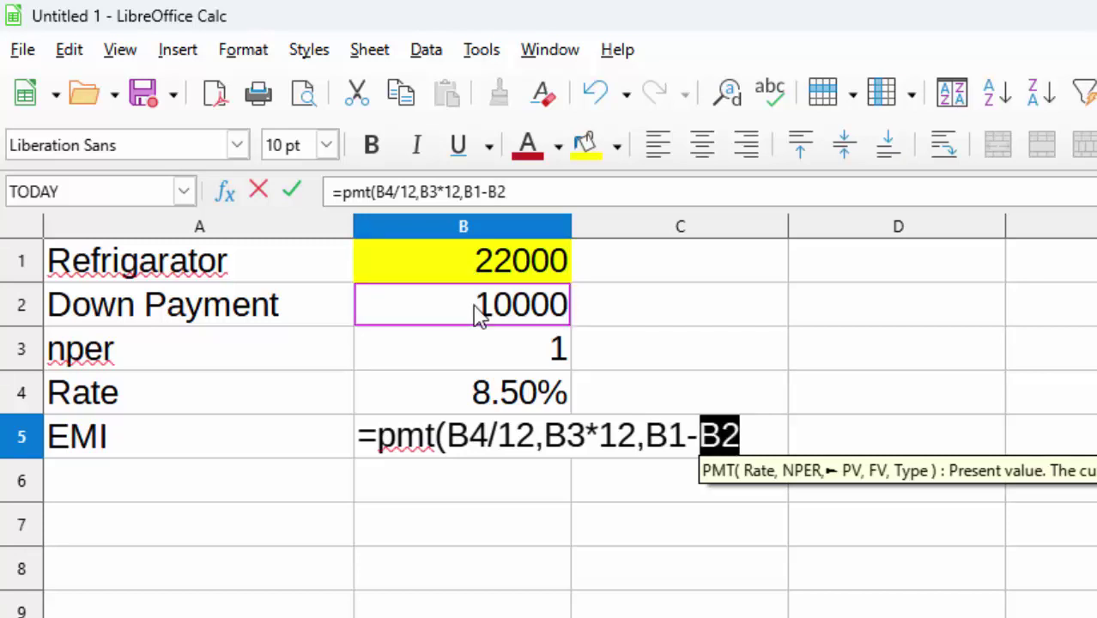
type(",0")
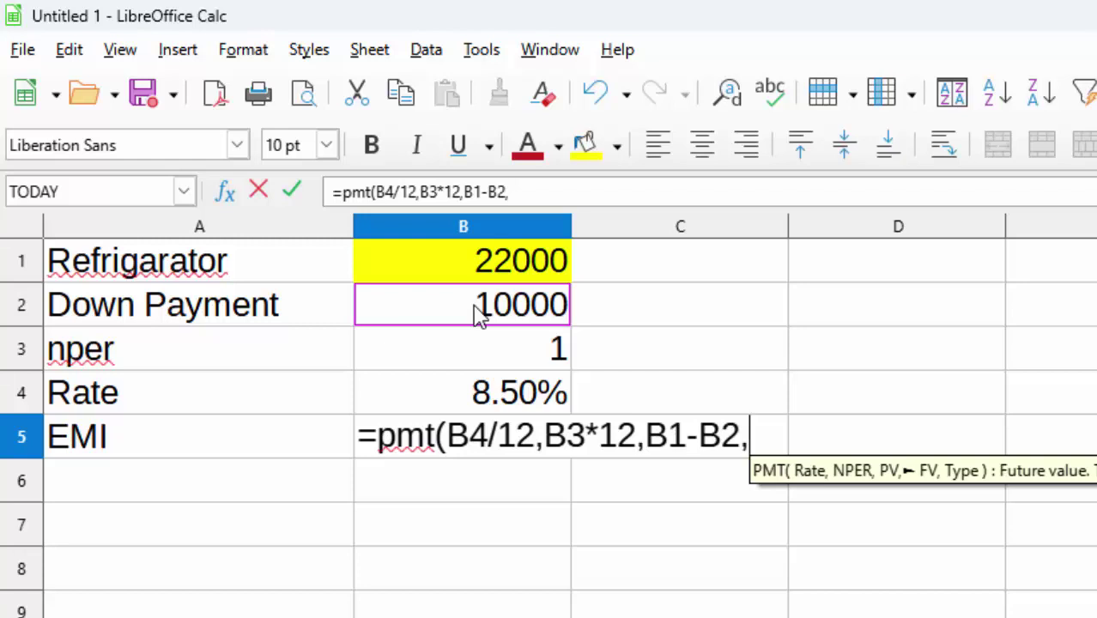
Complete =pmt(B4/12,B3*12,B1-B2,0) in B5 so the EMI shows -₹1,046.64
type("0")
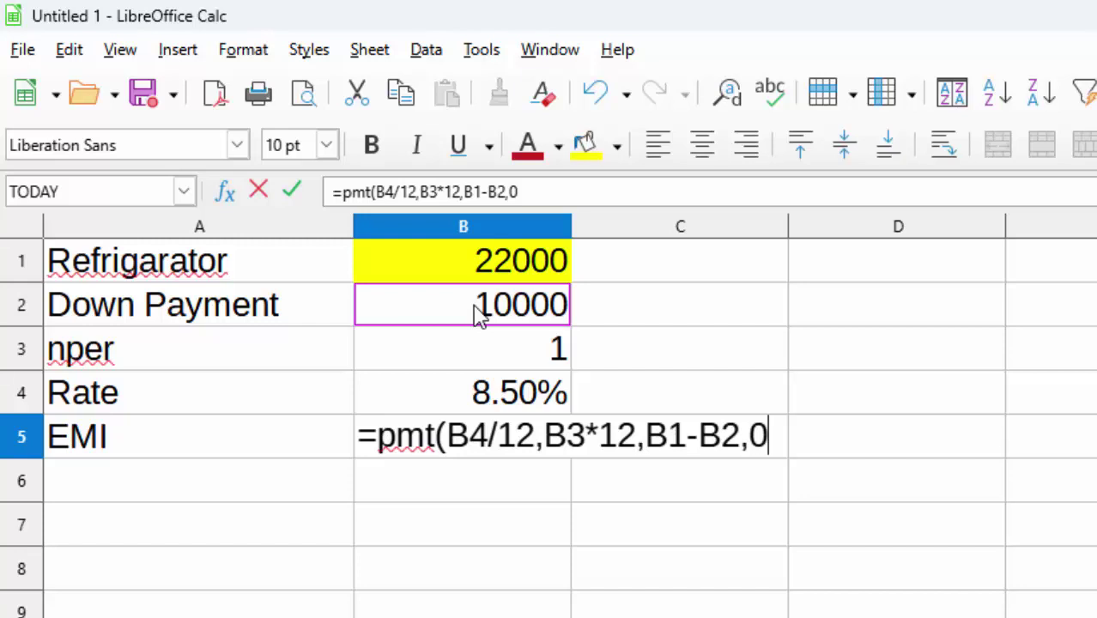
type(")")
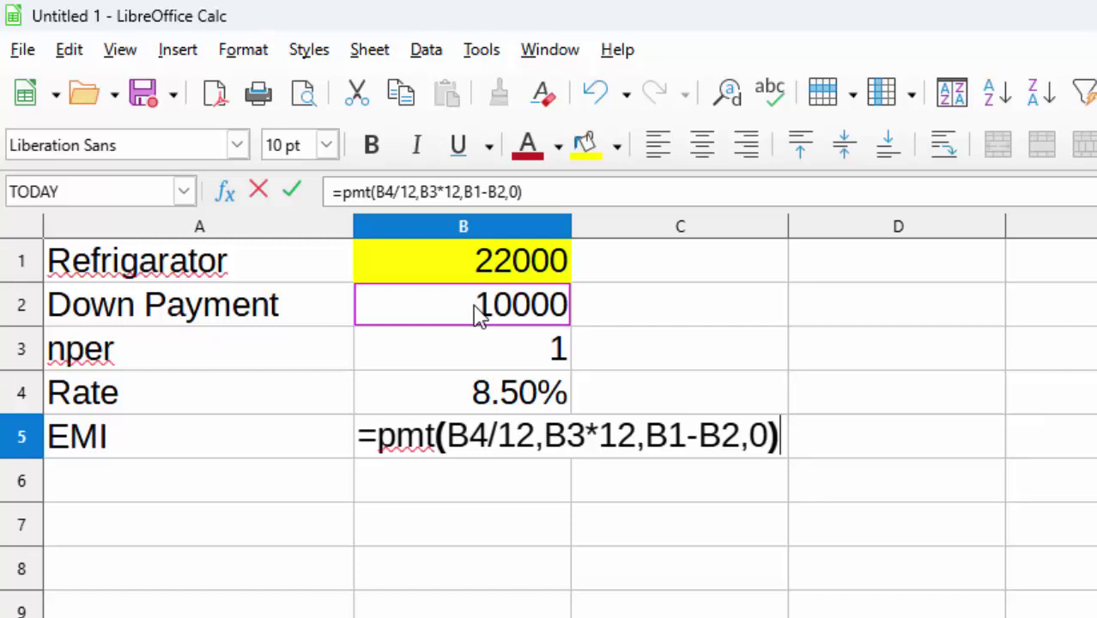
key("Return")
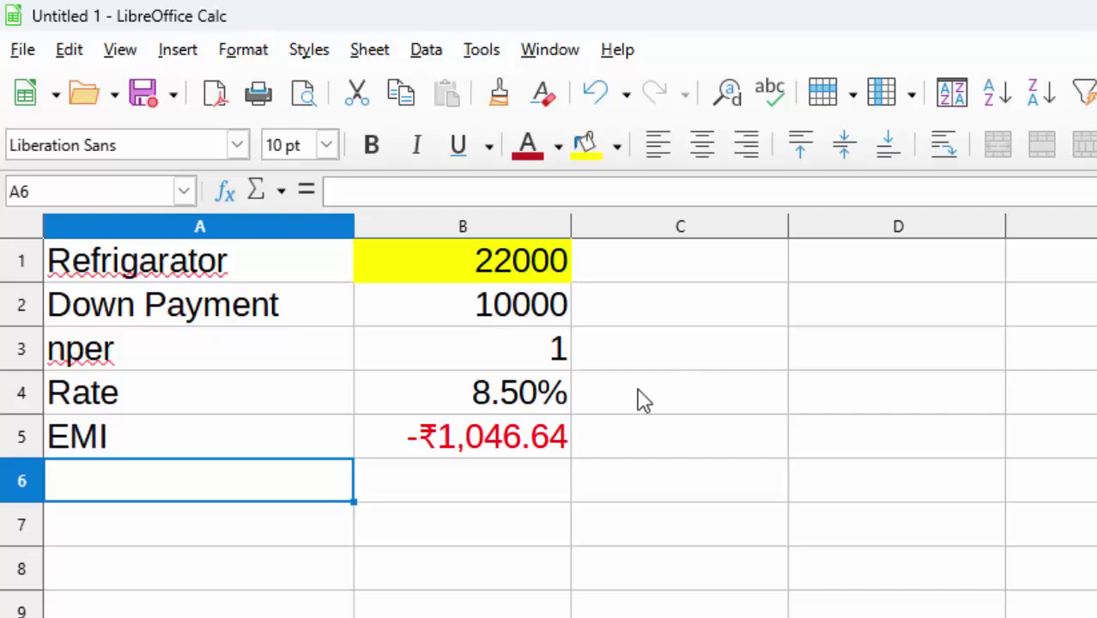
Enter the formula =1046.64*12 in B7 to show the 12559.68 total repayment
left_click(481, 537)
type("1")
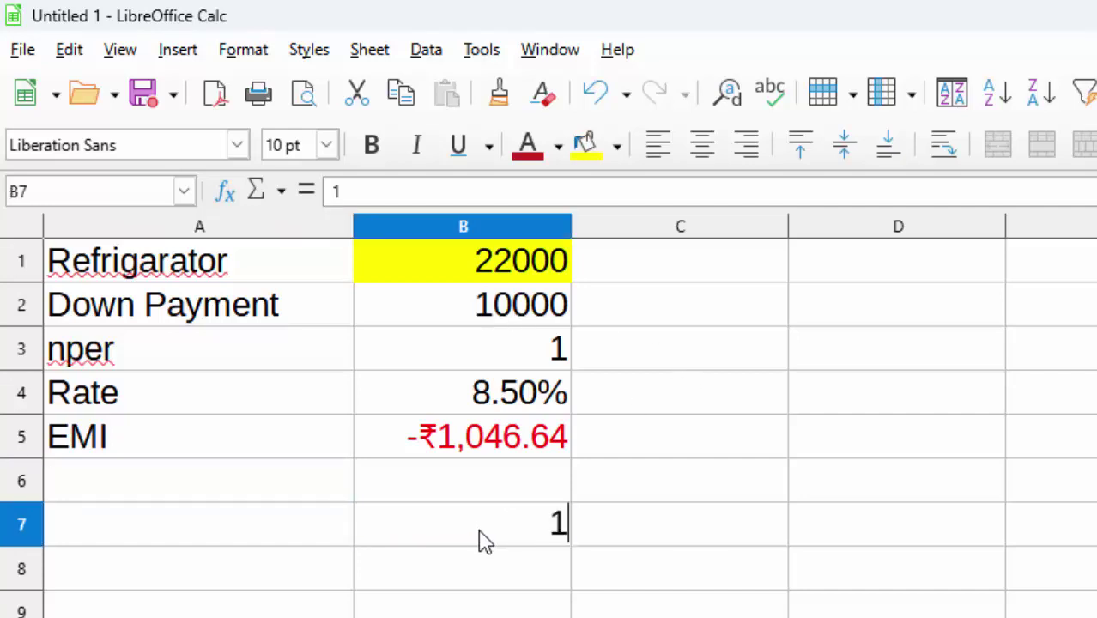
type("0")
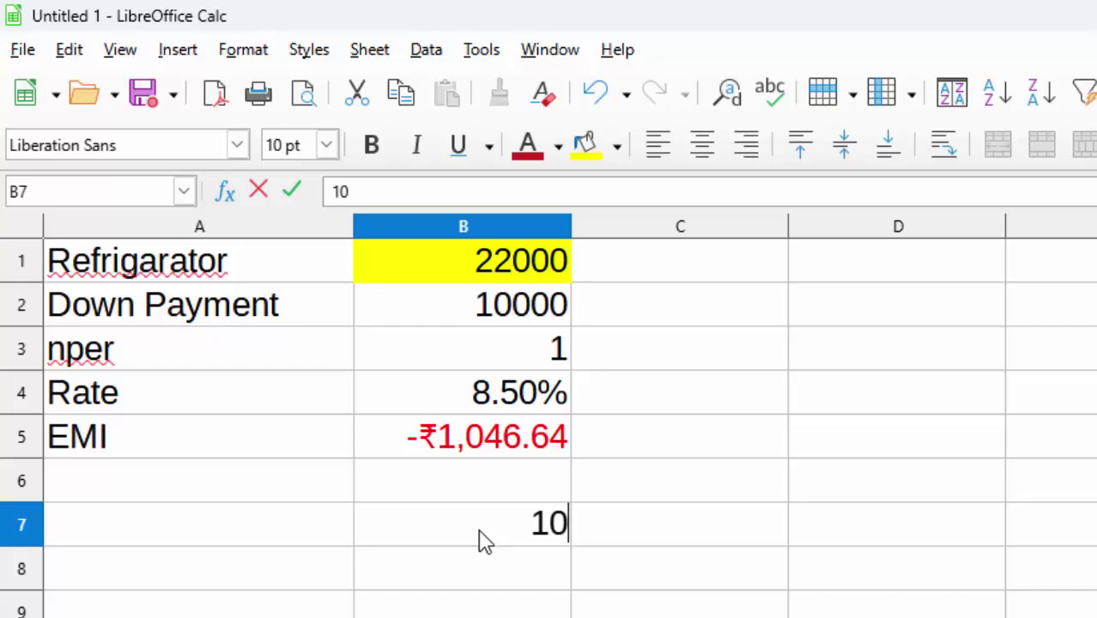
type("46")
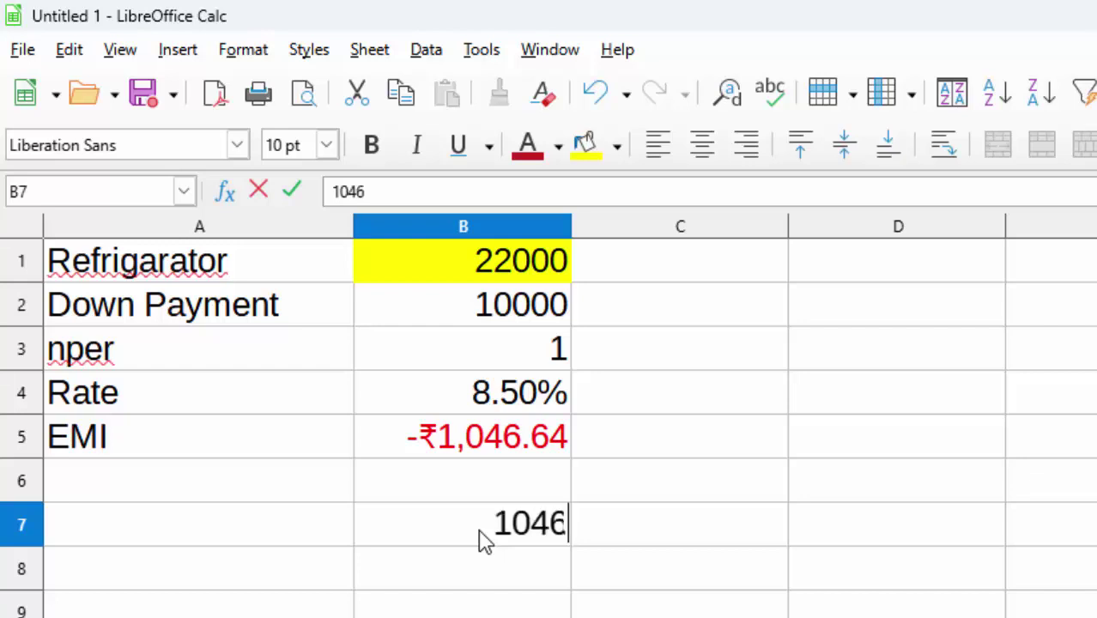
type(".2")
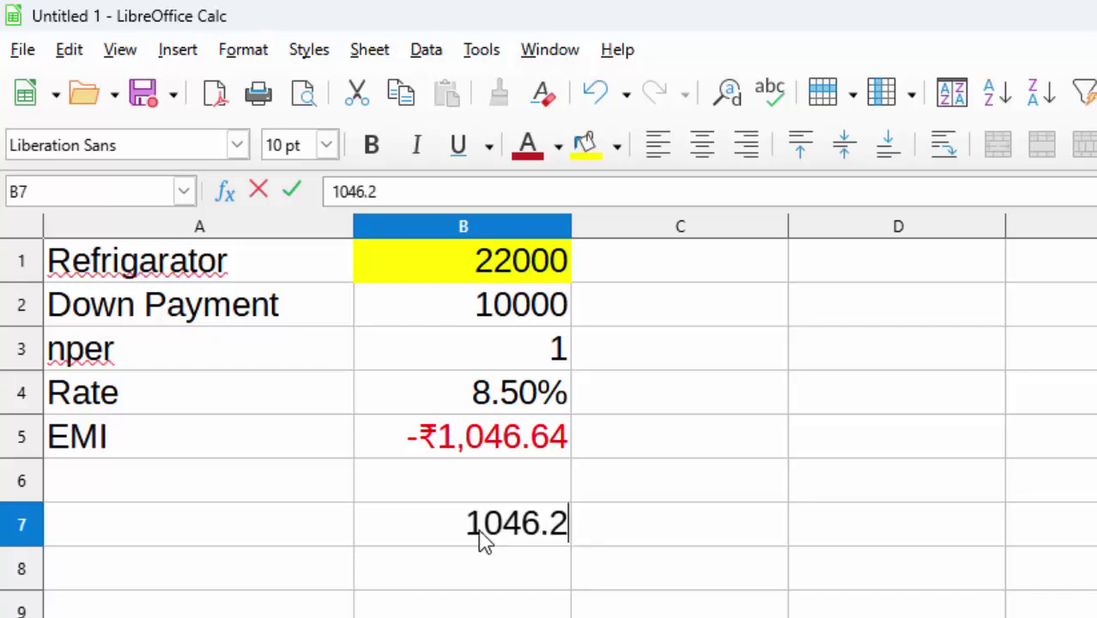
key("BackSpace")
type("64")
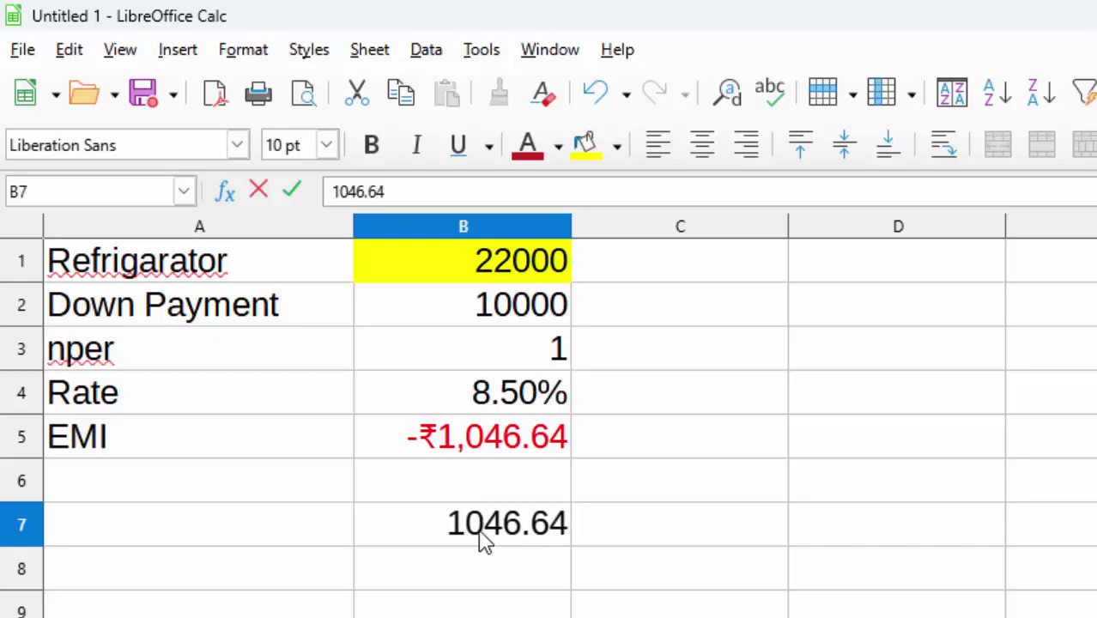
type("*12")
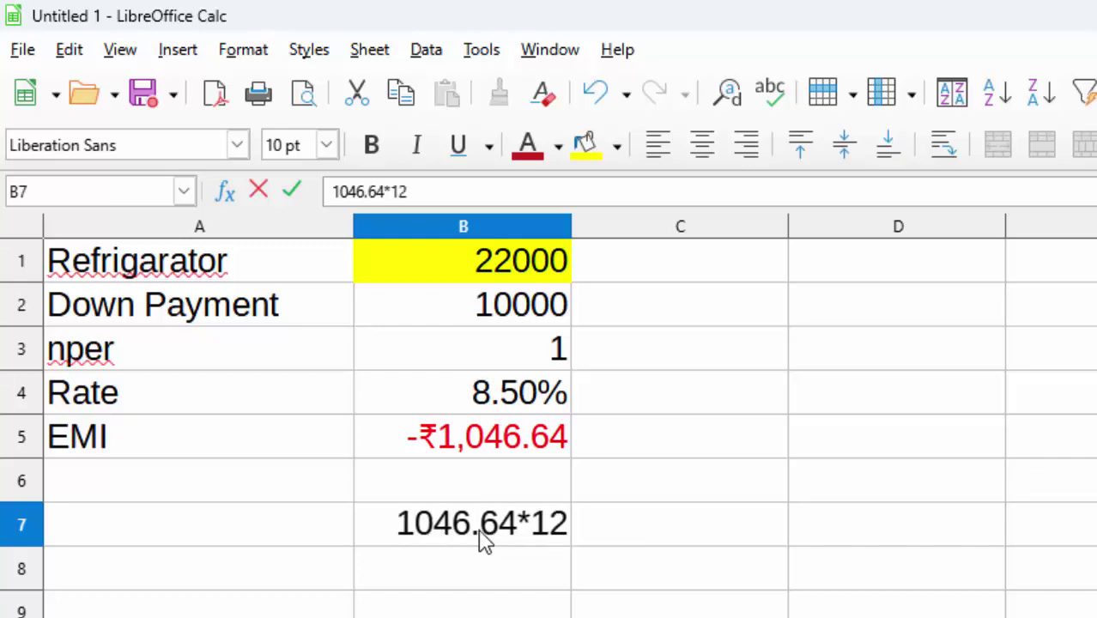
left_click(382, 527)
type("=")
key("Return")
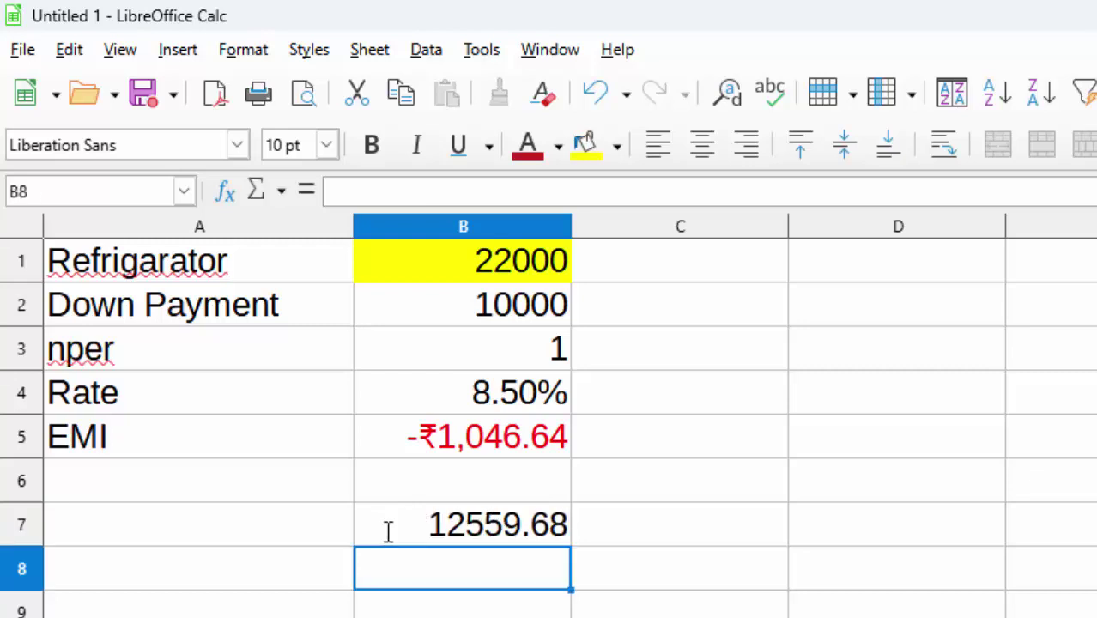